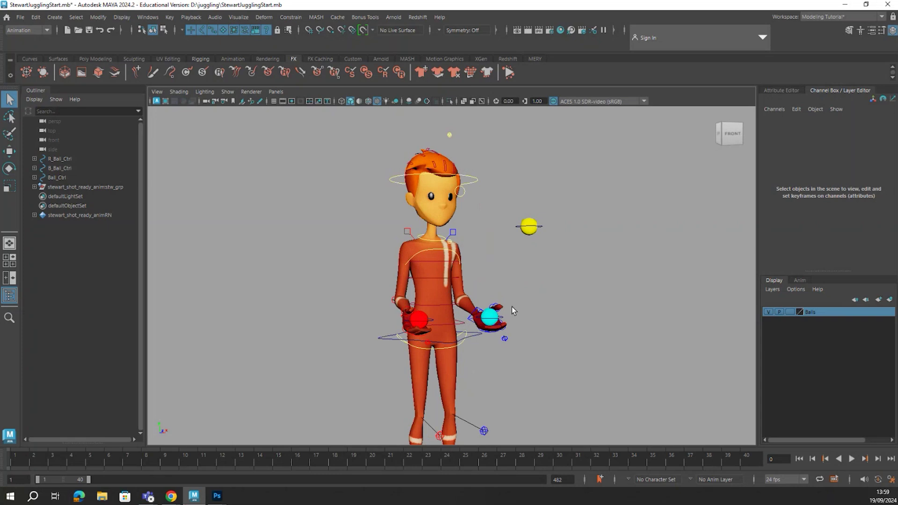
Select R_Ball_Ctrl in the Outliner and expand it to select its child ball RBall
left_click_drag(525, 311, 530, 308, "alt")
middle_click_drag(529, 308, 523, 297, "alt")
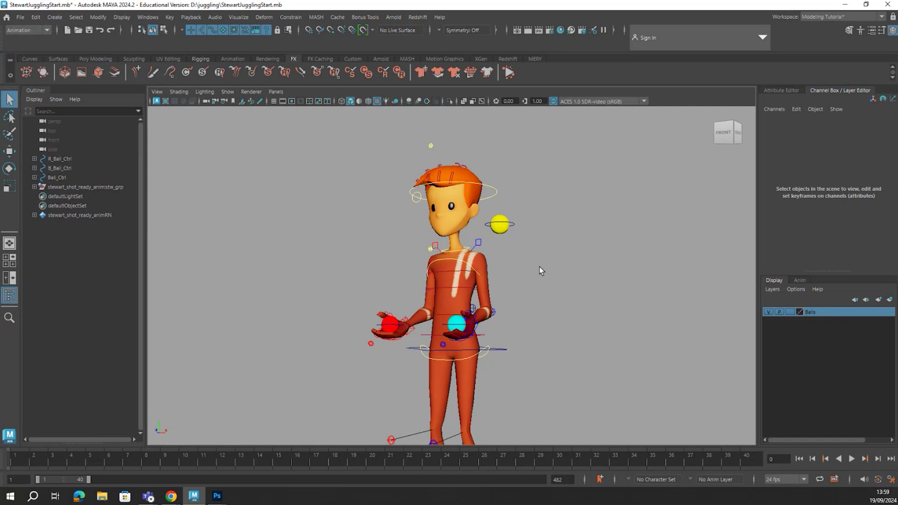
left_click_drag(539, 276, 572, 278, "alt")
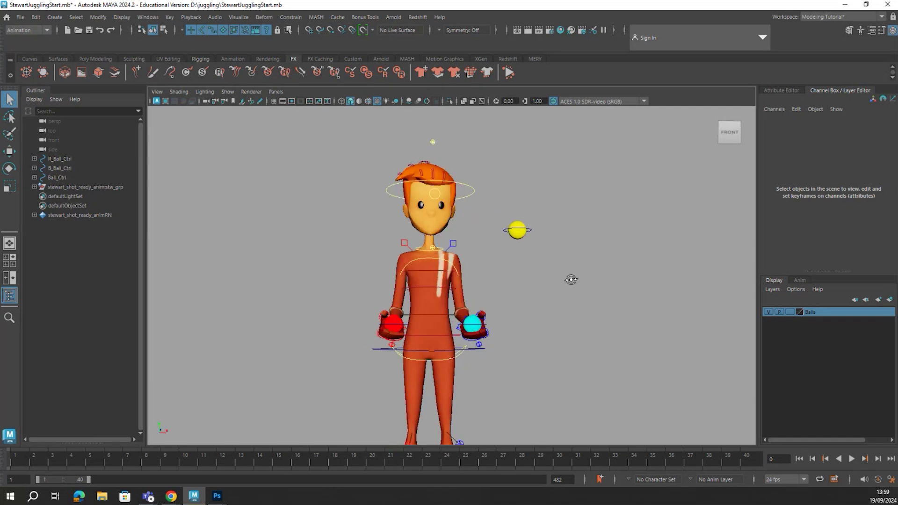
left_click_drag(537, 337, 540, 208, "alt")
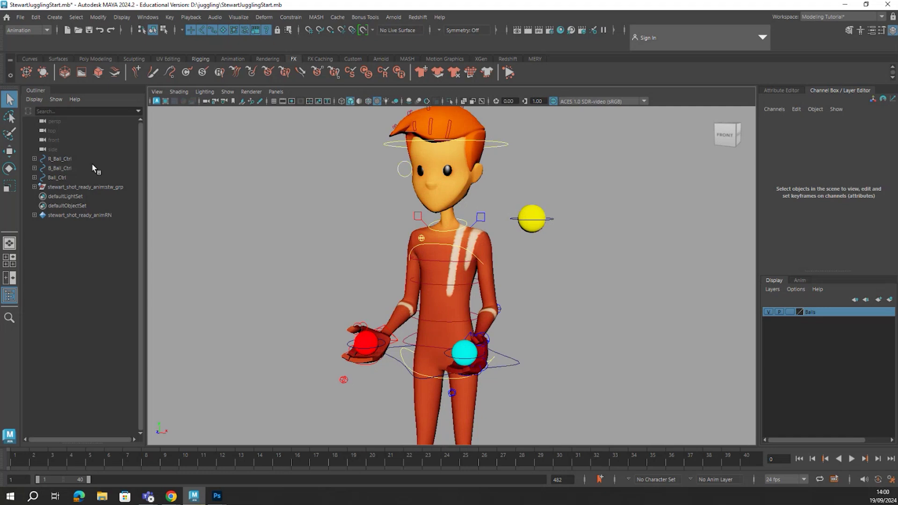
left_click(68, 160)
left_click(34, 158)
left_click(60, 168)
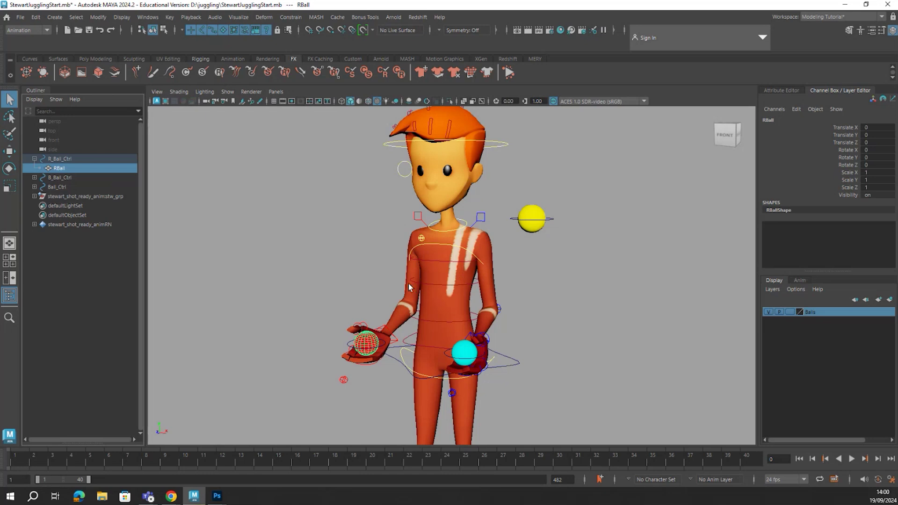
left_click(520, 223)
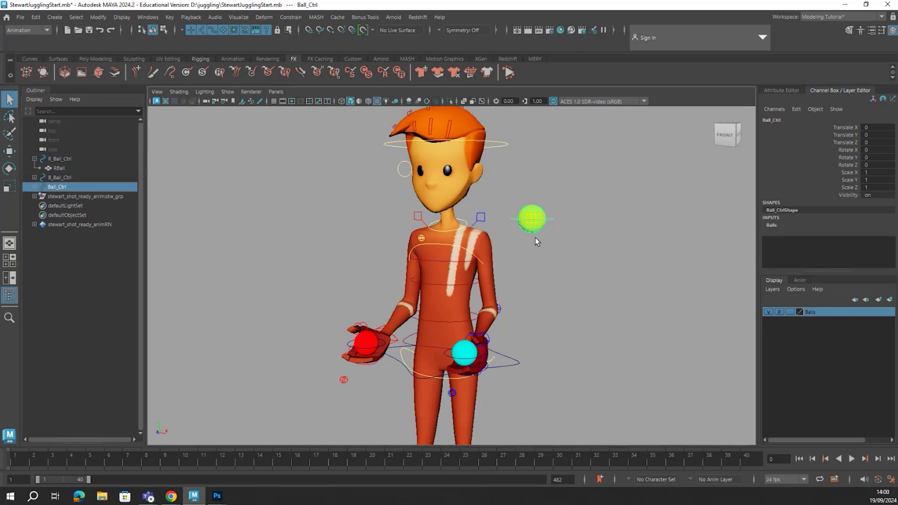
left_click_drag(497, 330, 509, 326, "alt")
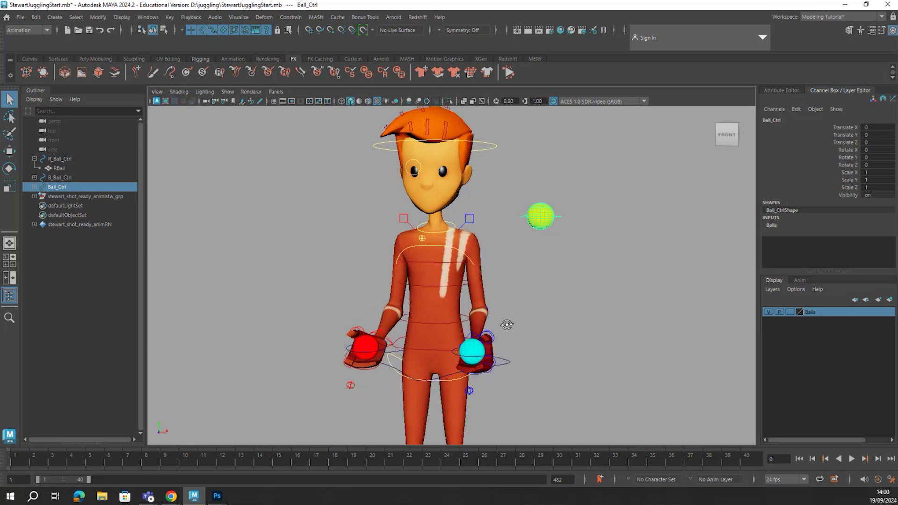
left_click(768, 312)
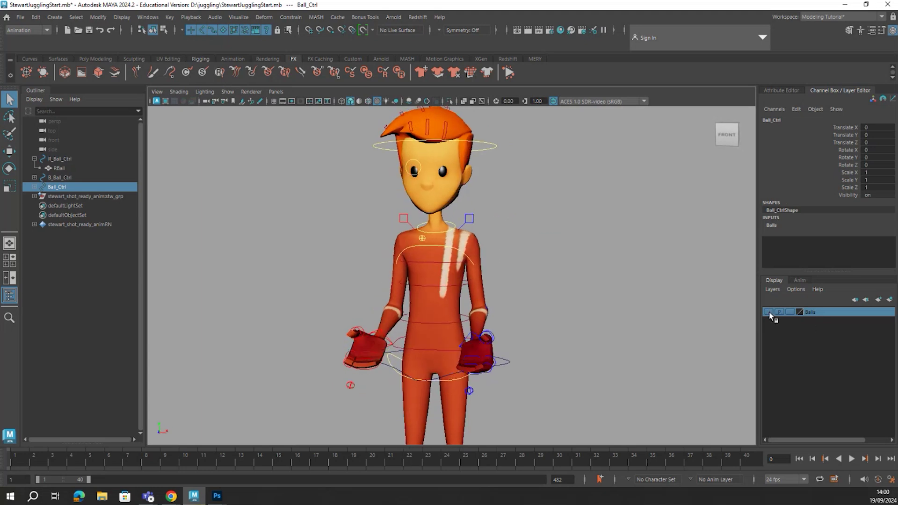
left_click(768, 312)
left_click(768, 312)
left_click_drag(598, 341, 590, 314, "alt")
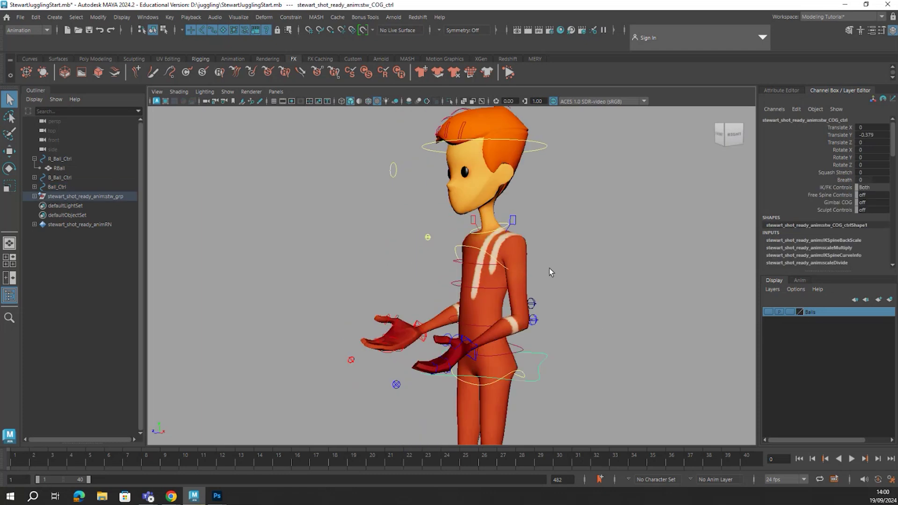
scroll(549, 273, "down", 5)
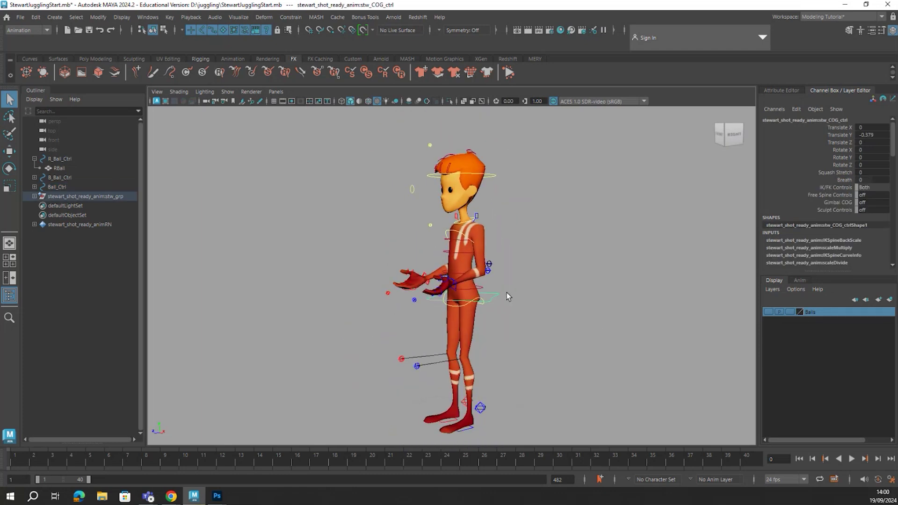
key("w")
left_click_drag(462, 249, 461, 258)
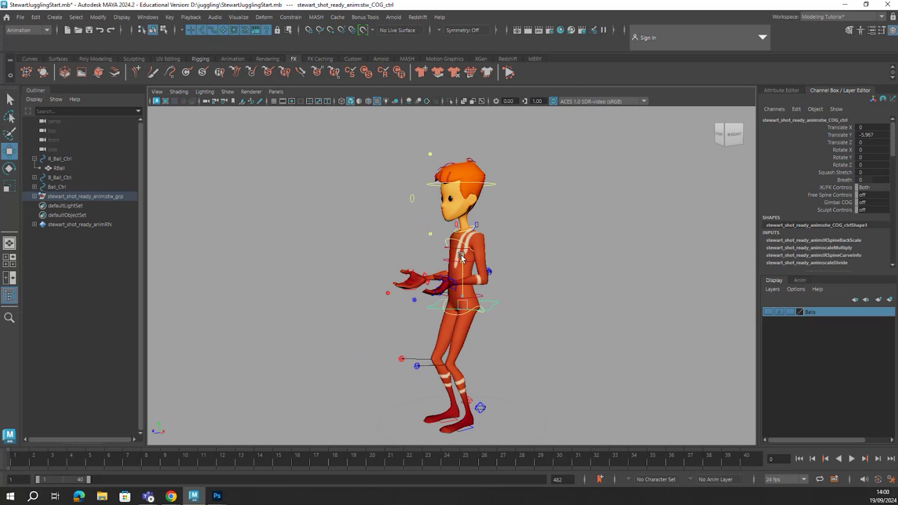
key("ctrl+z")
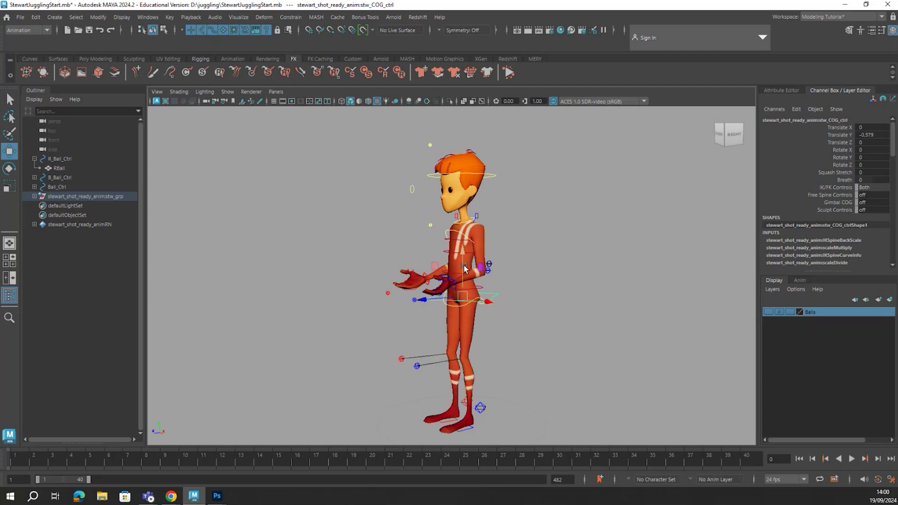
left_click_drag(413, 314, 484, 317, "alt")
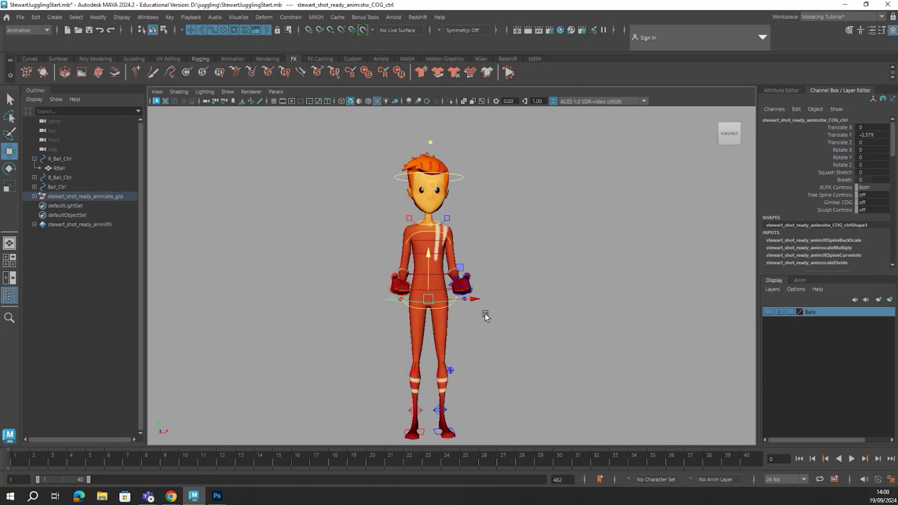
scroll(485, 316, "up", 5)
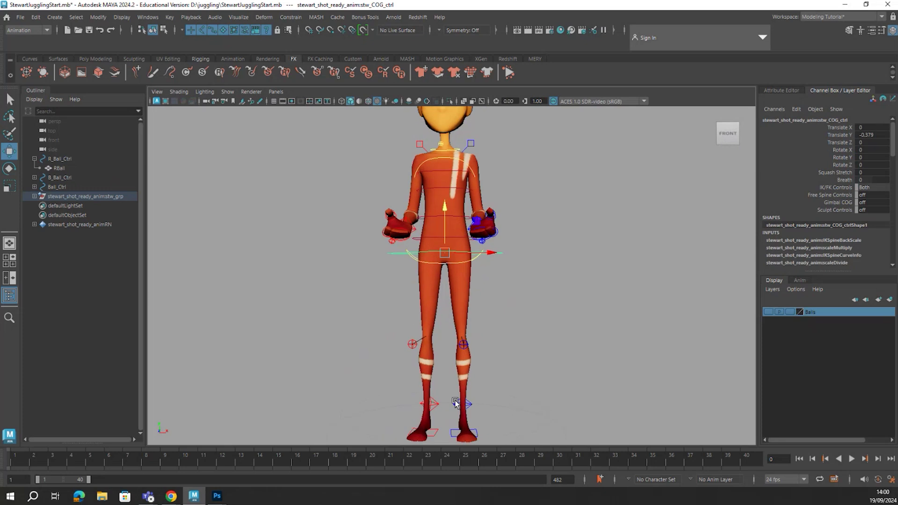
left_click(433, 434)
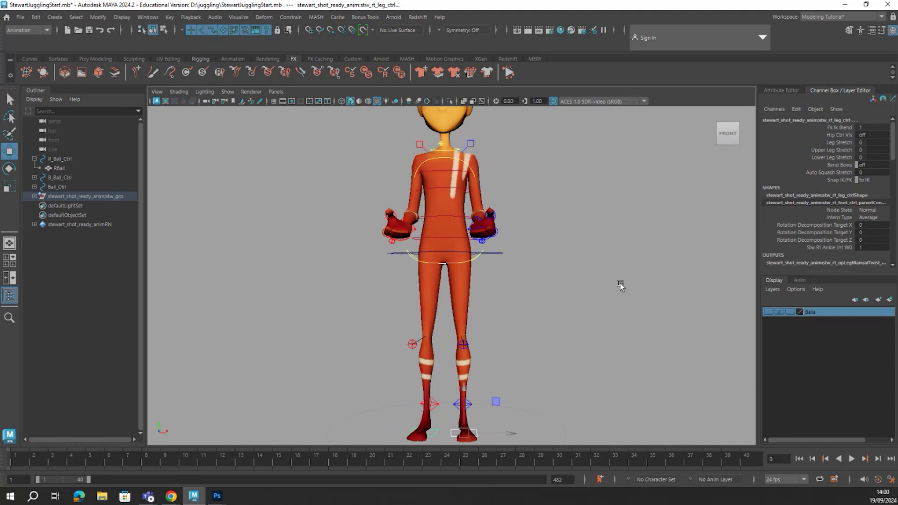
left_click_drag(619, 283, 529, 331, "alt")
scroll(557, 309, "up", 3)
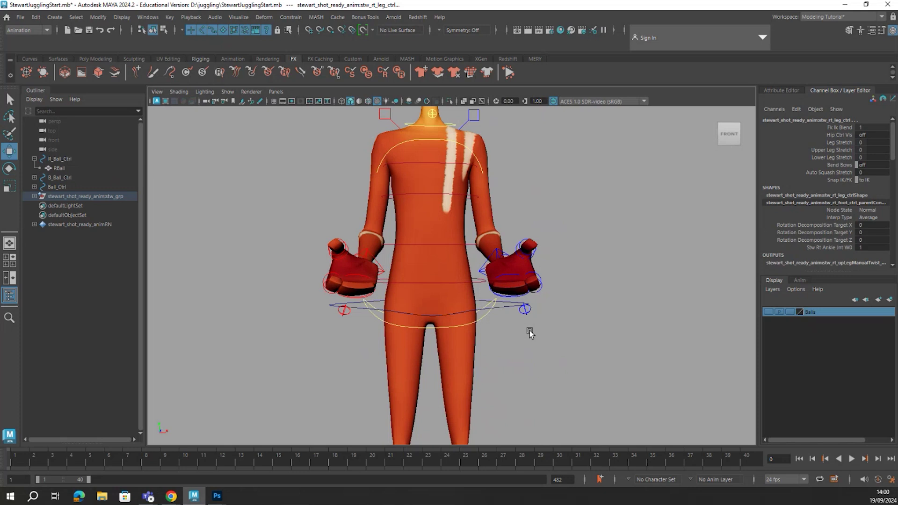
left_click(768, 311)
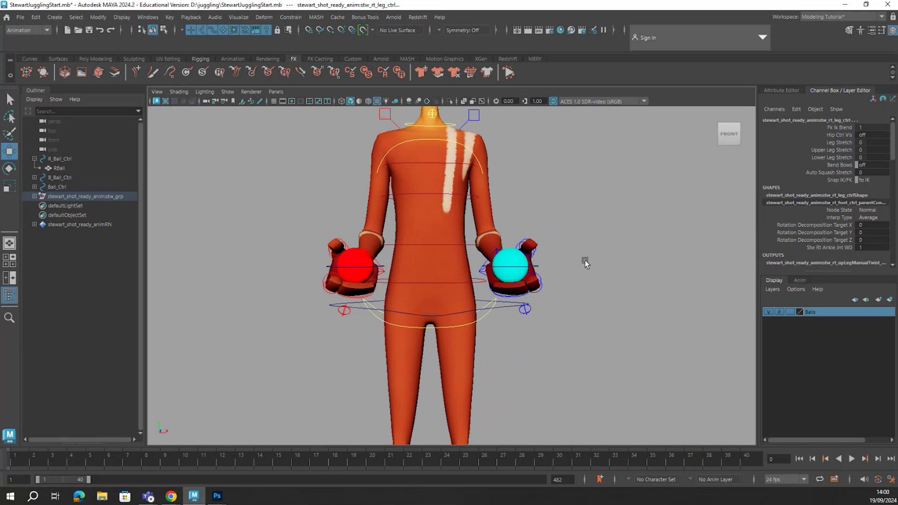
left_click_drag(585, 260, 366, 301, "alt")
right_click_drag(367, 301, 448, 313, "alt")
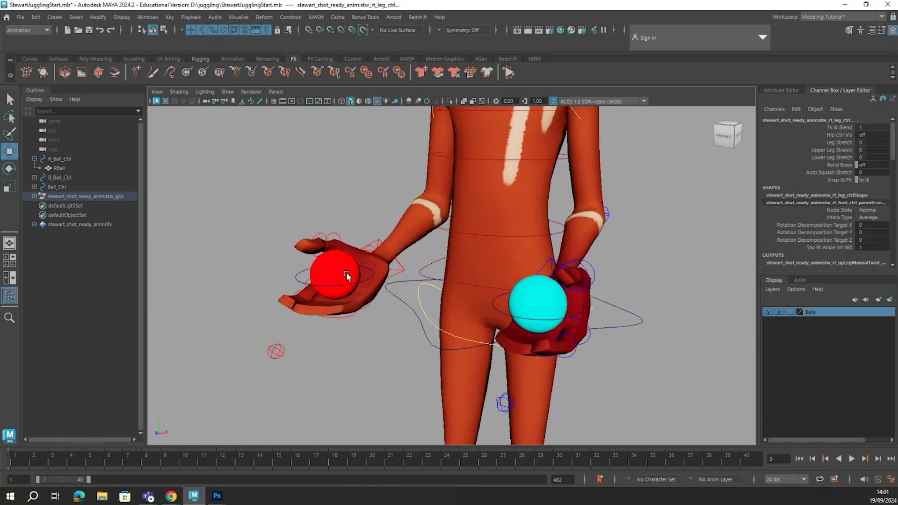
left_click_drag(380, 321, 290, 292, "alt")
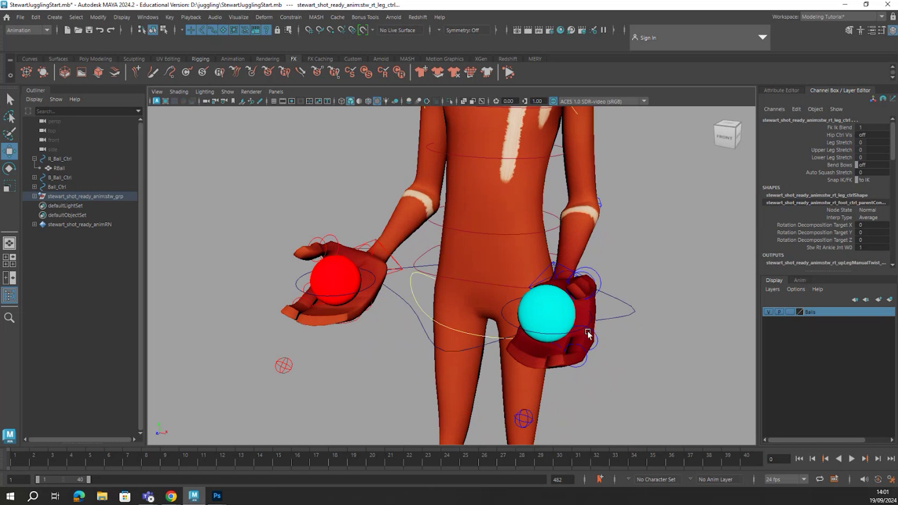
right_click_drag(589, 335, 539, 333, "alt")
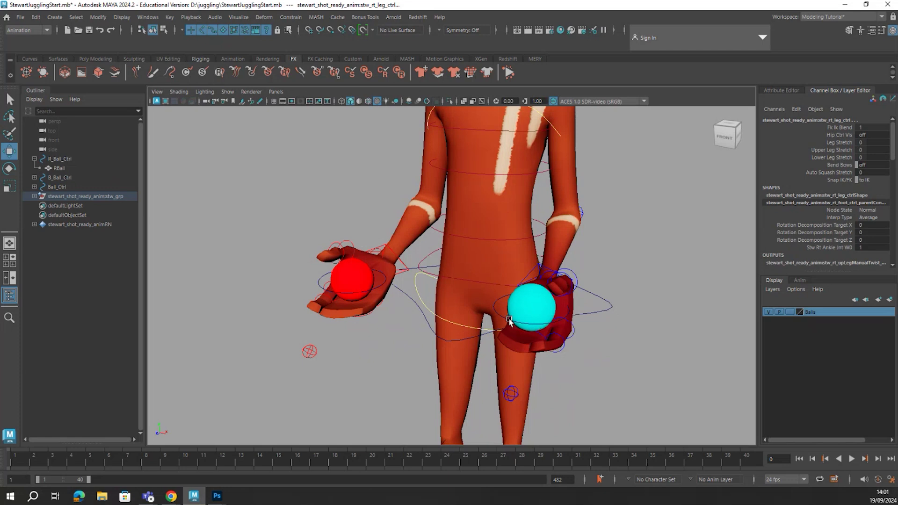
left_click_drag(509, 321, 478, 305, "alt")
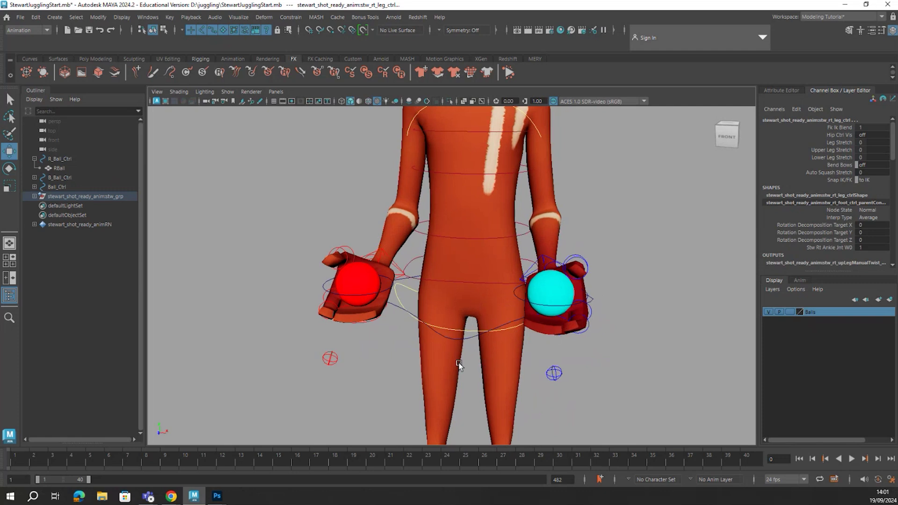
mouse_move(458, 365)
left_mouse_down("alt")
mouse_move(436, 362)
mouse_move(448, 368)
left_mouse_up("alt")
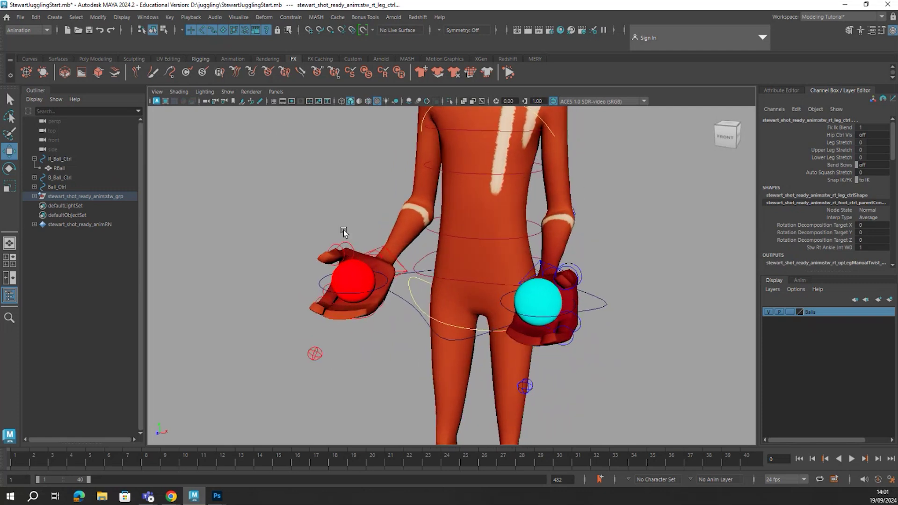
scroll(407, 294, "down", 4)
scroll(367, 303, "up", 2)
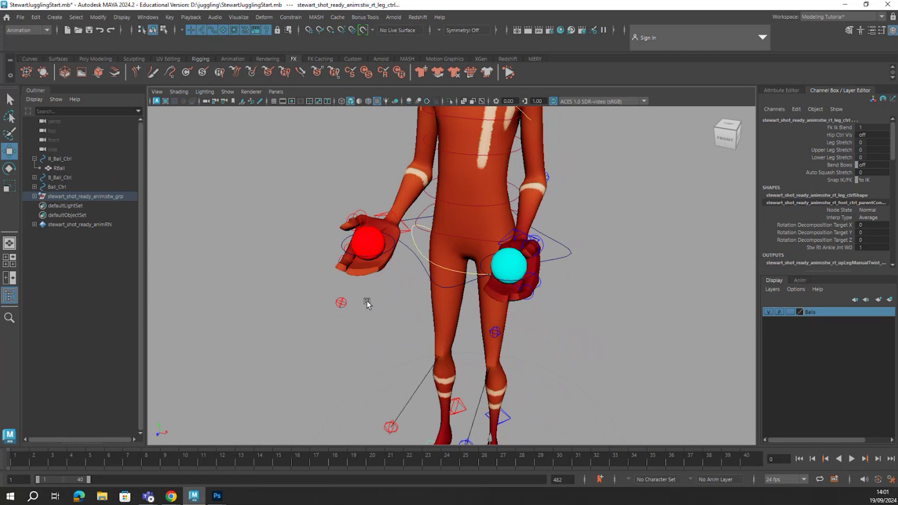
middle_click_drag(367, 303, 361, 241, "alt")
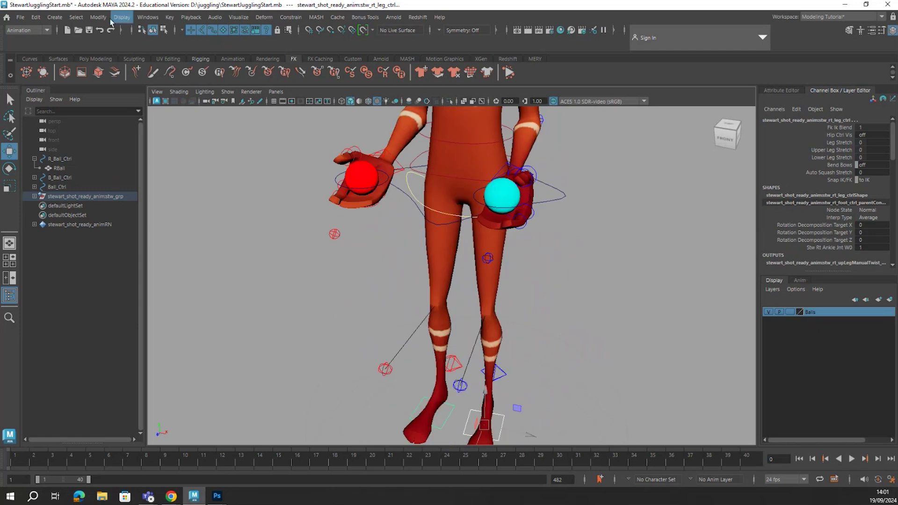
Create a locator, locator1, and set its Scale X, Y and Z to 12
left_click(56, 17)
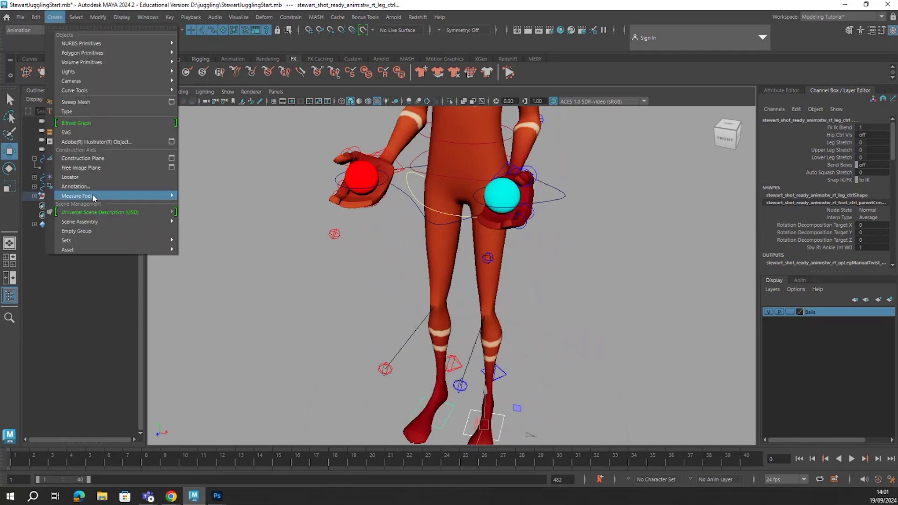
left_click(79, 176)
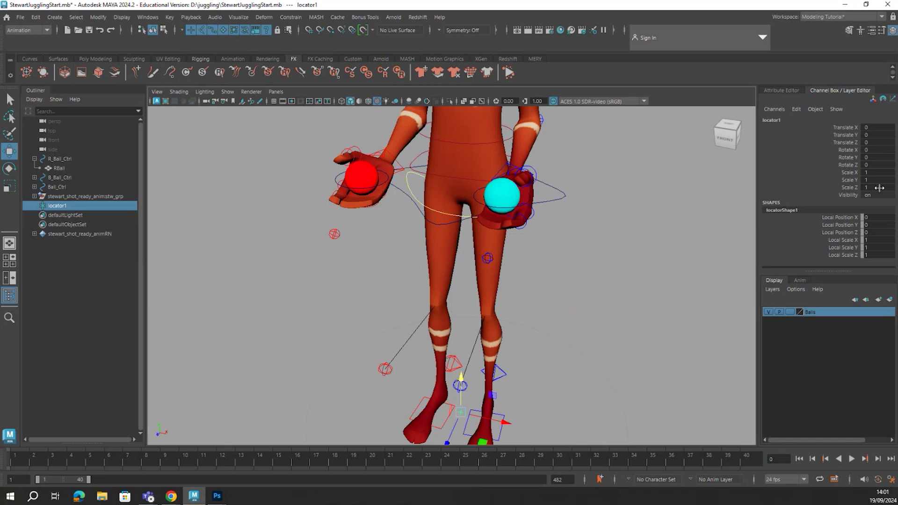
left_click_drag(879, 188, 877, 172)
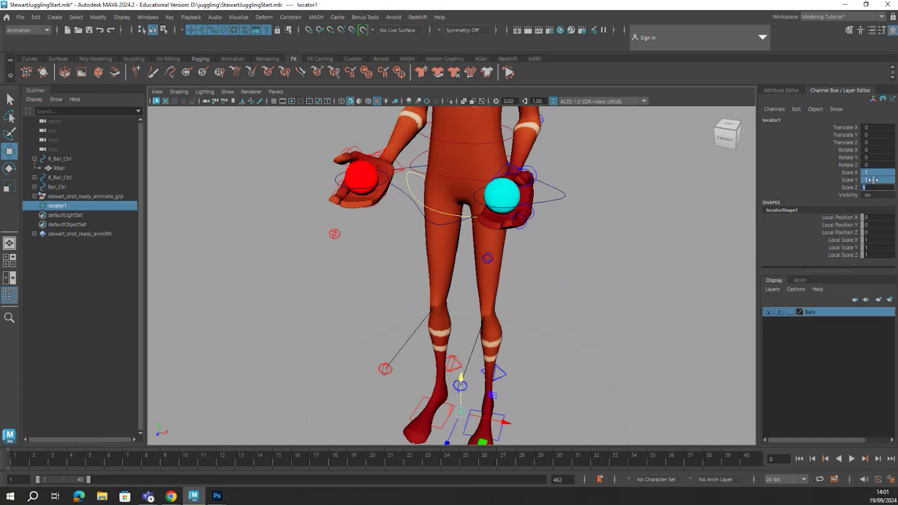
type("12")
key("Return")
Move locator1 up and left in front of the character toward the hands
left_click_drag(462, 380, 462, 250)
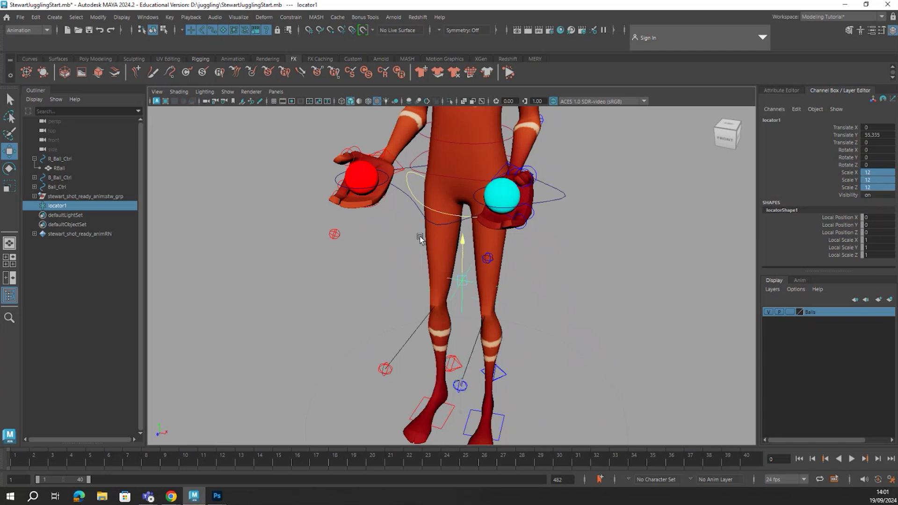
left_click_drag(460, 297, 466, 287, "alt")
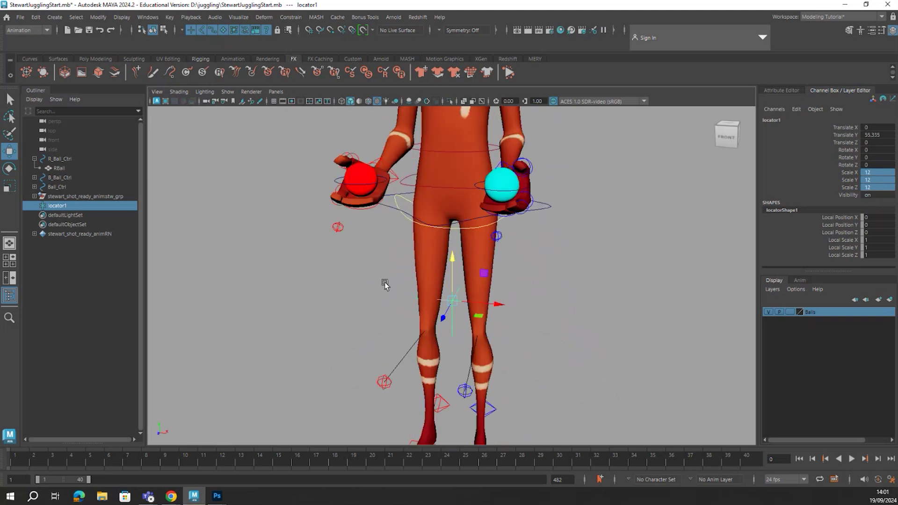
left_click_drag(384, 280, 397, 296, "alt")
scroll(397, 295, "up", 3)
left_click_drag(454, 312, 339, 279)
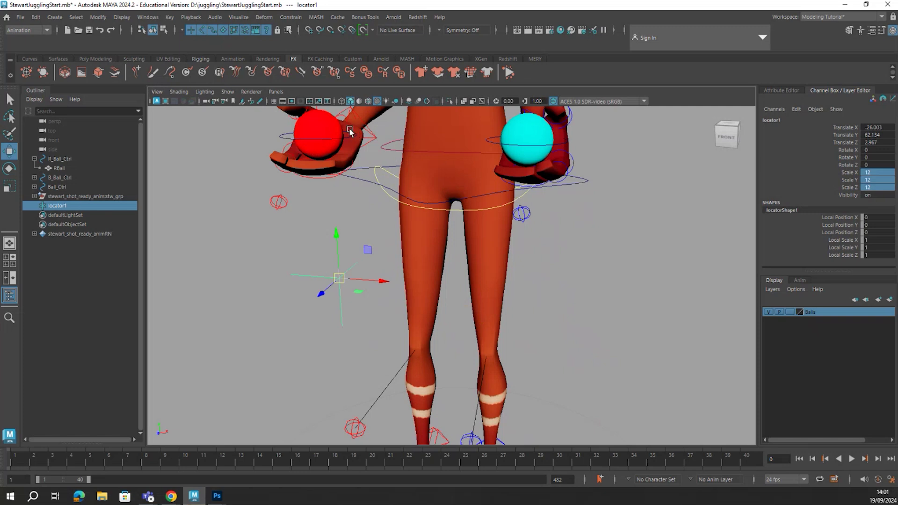
scroll(361, 221, "down", 2)
scroll(362, 221, "up", 2)
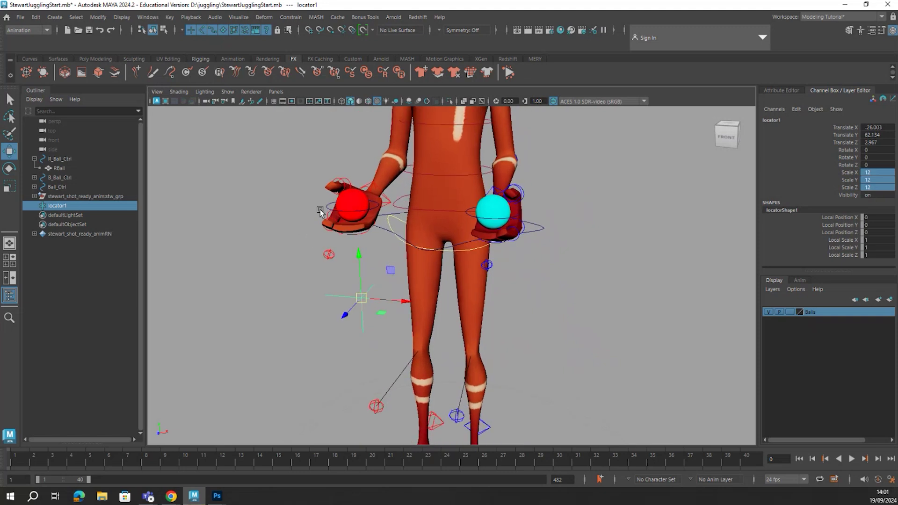
Point-constrain locator1 to R_Ball_Ctrl so it snaps onto the red ball
left_click(326, 225)
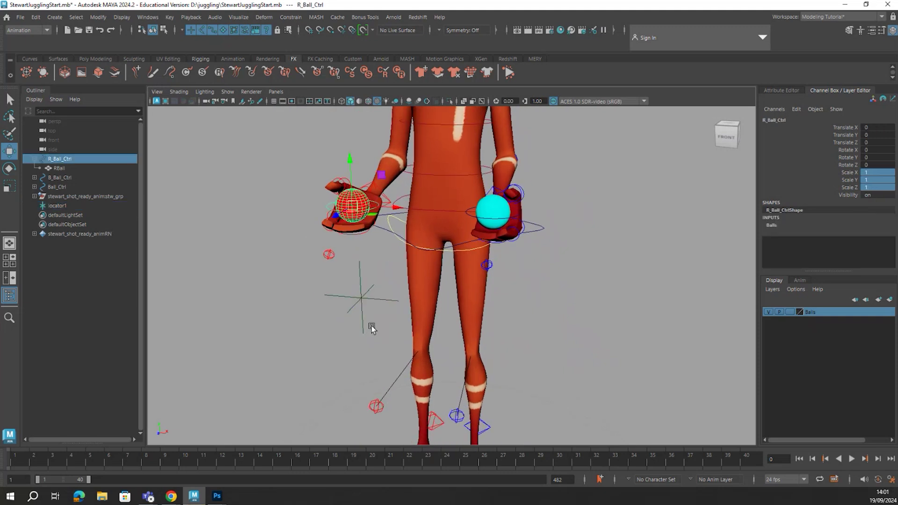
left_click_drag(371, 328, 321, 299, "shift")
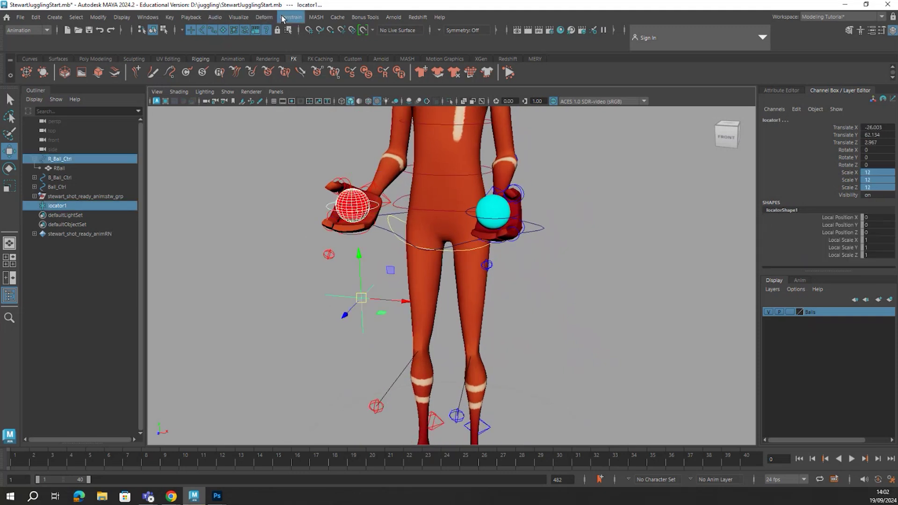
left_click(291, 17)
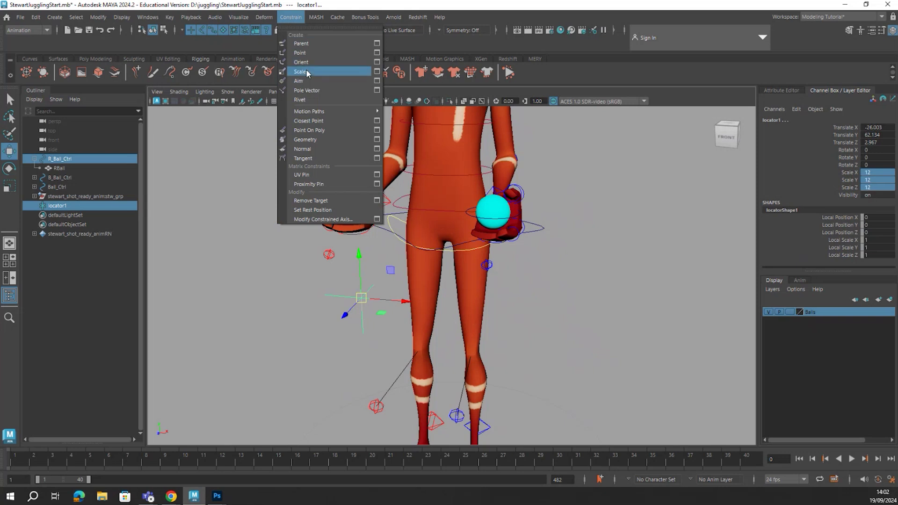
left_click(377, 53)
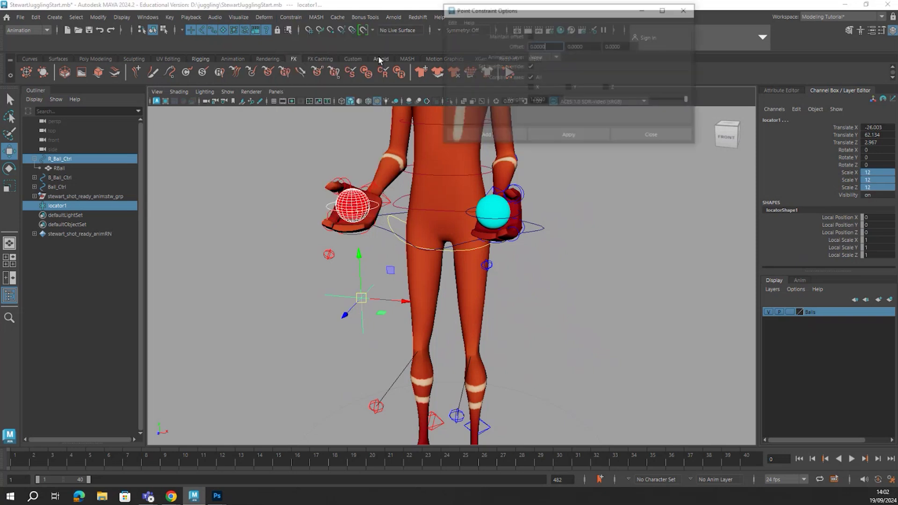
left_click(568, 137)
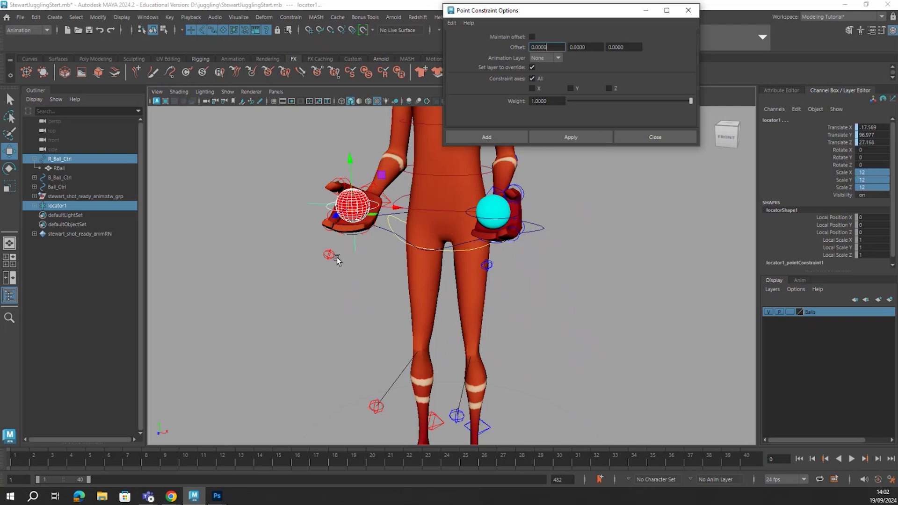
scroll(304, 228, "up", 1)
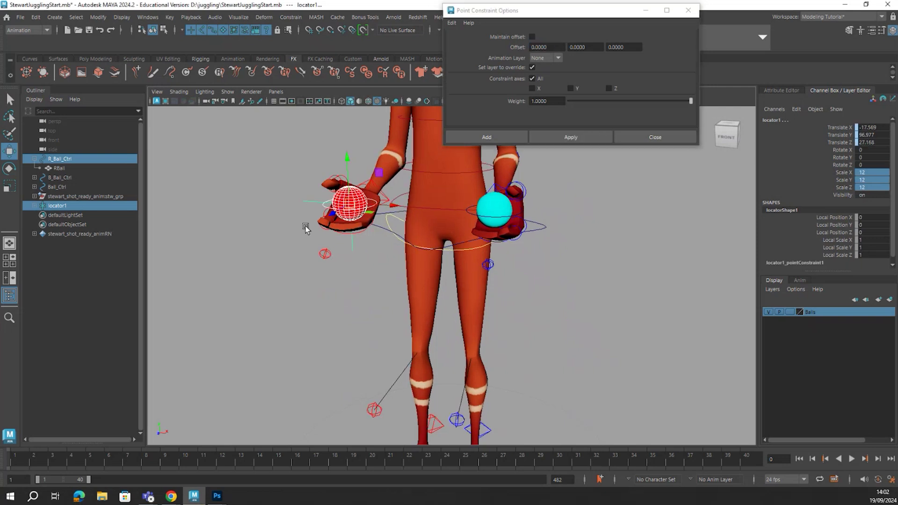
scroll(305, 228, "up", 3)
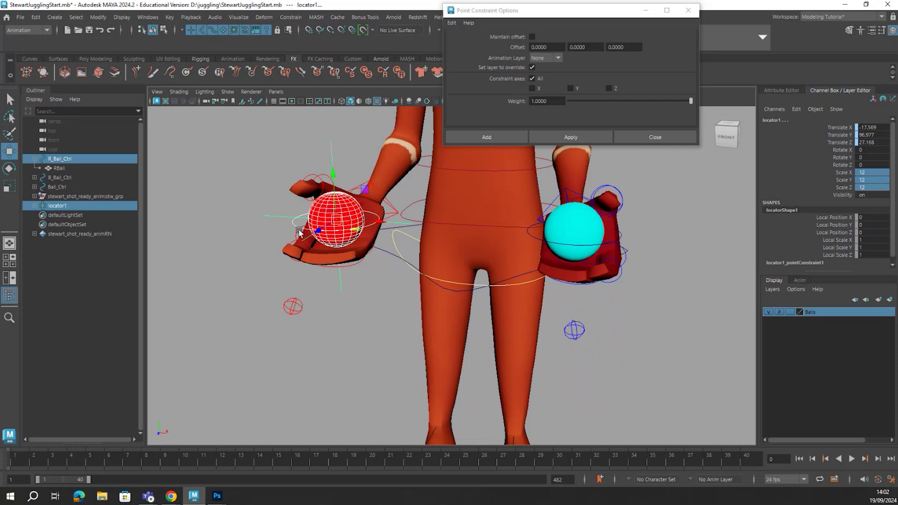
left_click(35, 205)
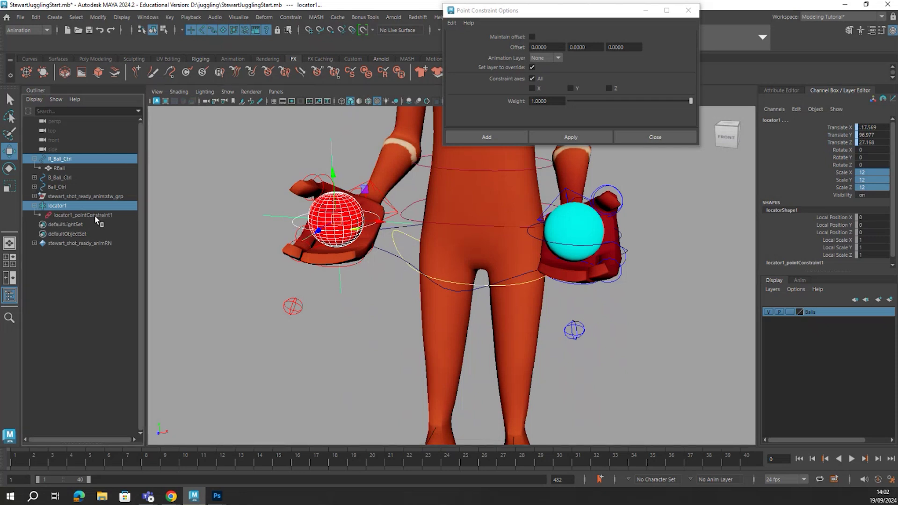
left_click(93, 215)
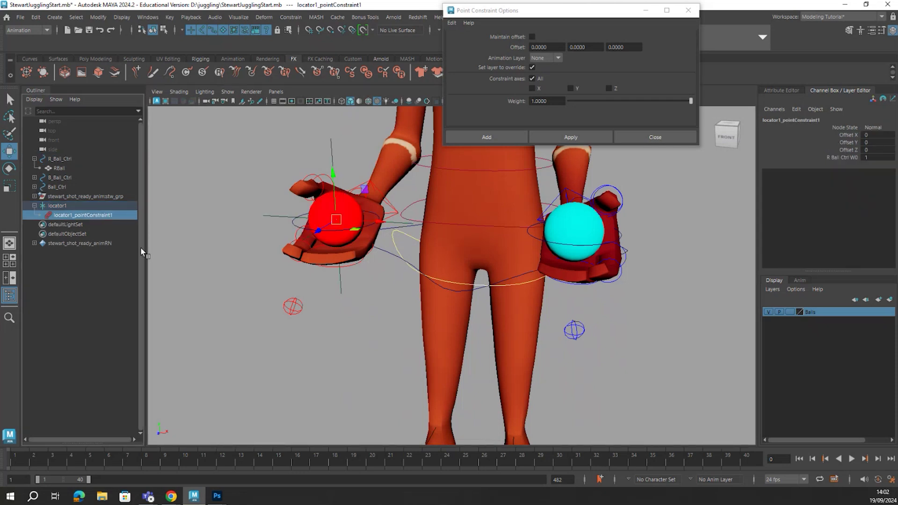
Remove the point constraint so locator1 stays on the ball unconstrained
left_click(294, 225)
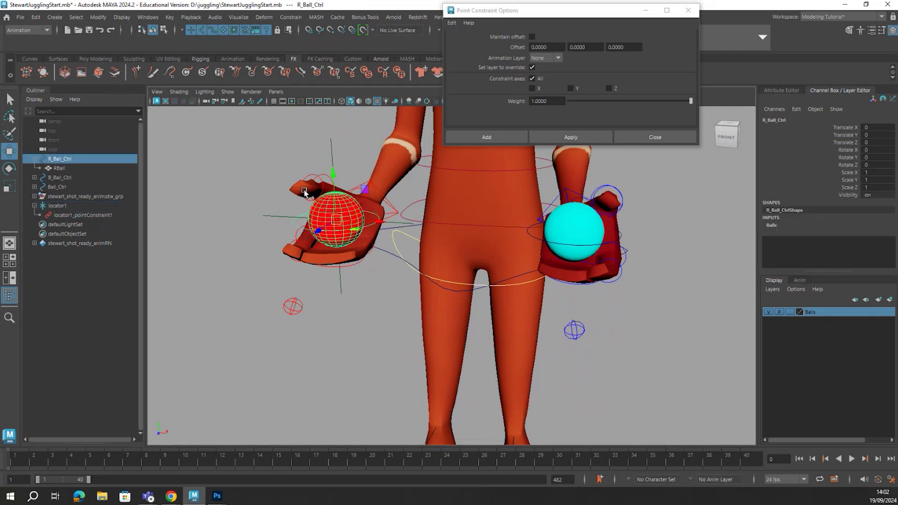
left_click(333, 140, "shift")
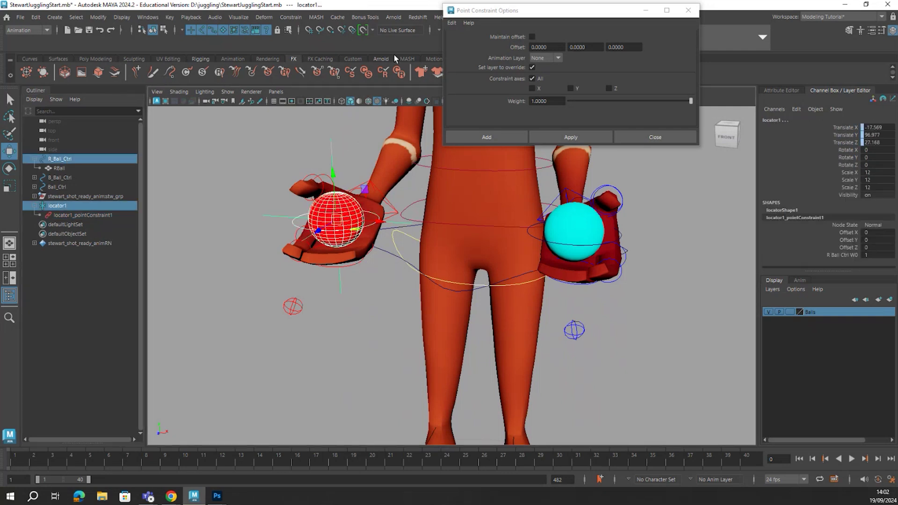
left_click(286, 19)
left_click(320, 202)
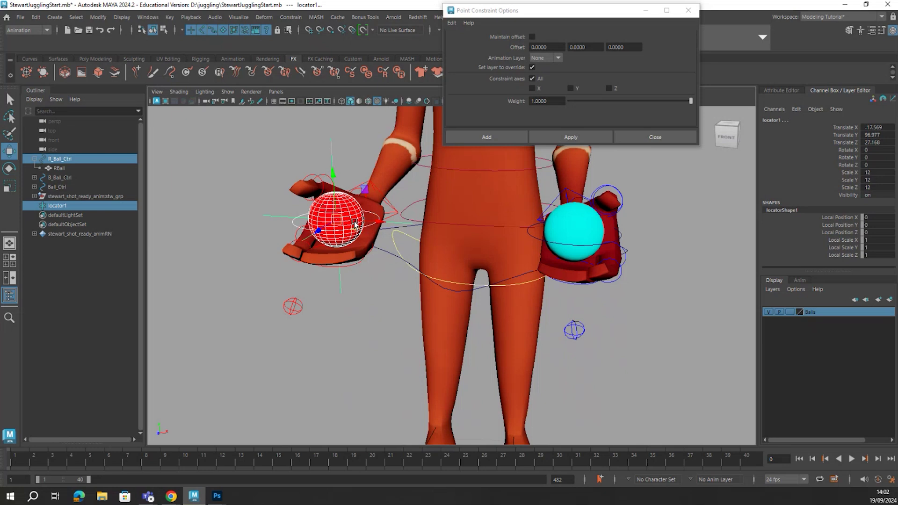
left_click_drag(355, 229, 325, 262, "alt")
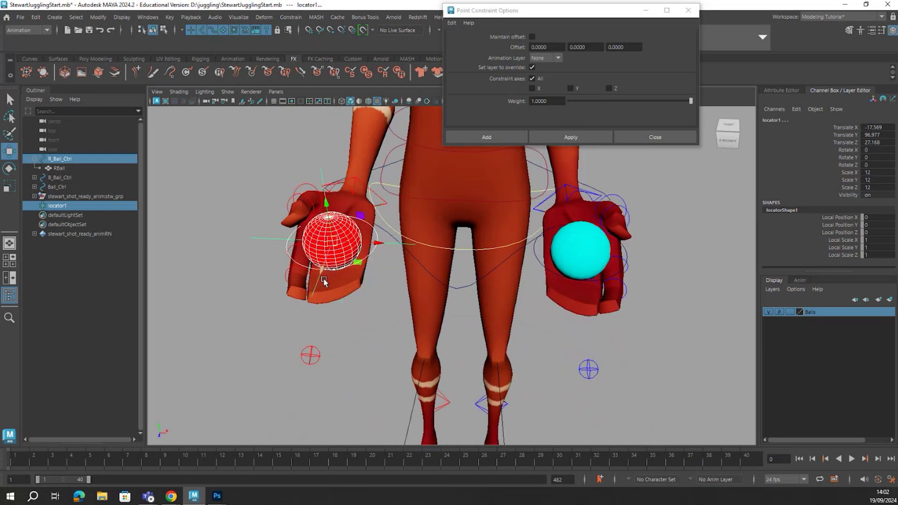
scroll(356, 279, "up", 3)
left_click_drag(382, 277, 350, 291, "alt")
Rename locator1 in the Outliner to L_Hand_Ctrl_Loc
double_click(78, 206)
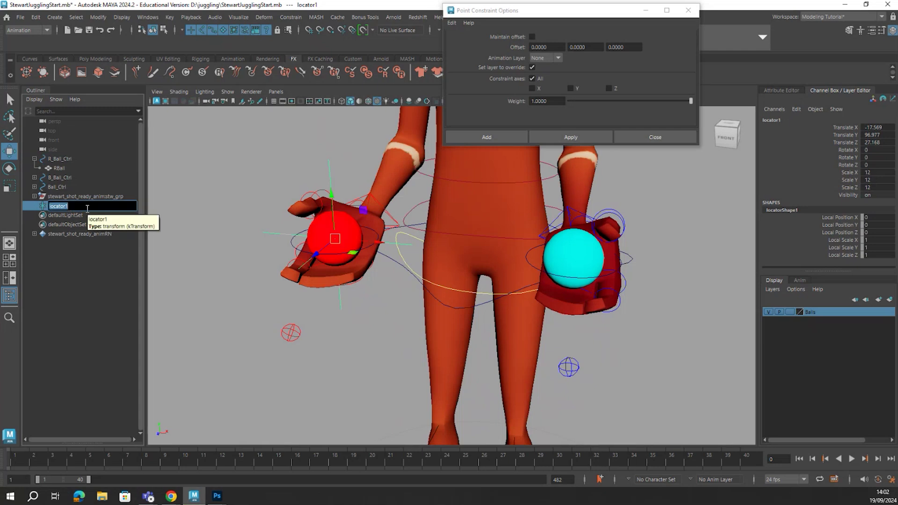
type("L_Hand_Ctrl_Loc")
key("Return")
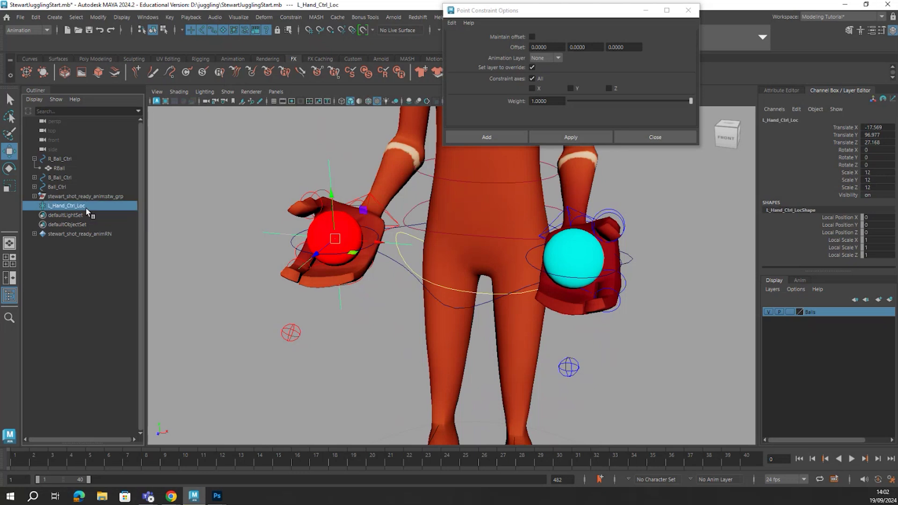
Freeze translate and rotate on L_Hand_Ctrl_Loc with Scale excluded, keeping scale 12
left_click(99, 18)
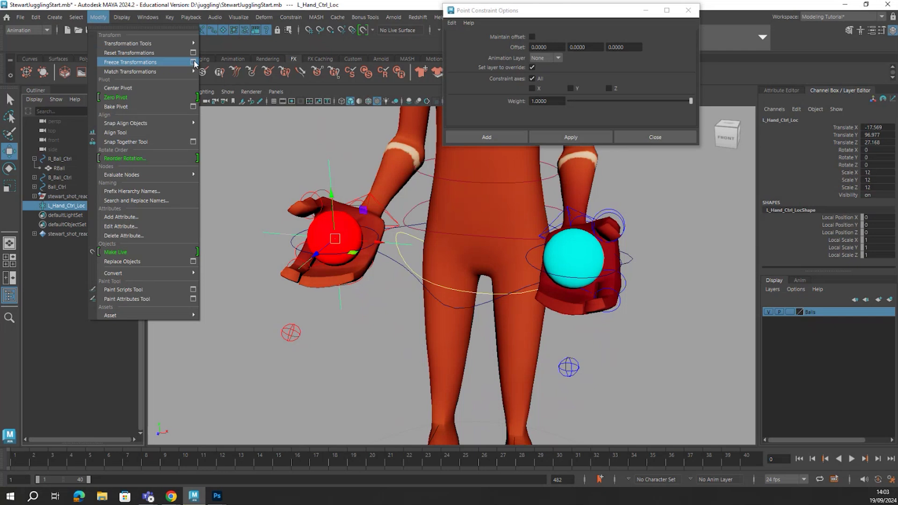
left_click(193, 62)
left_click(548, 56)
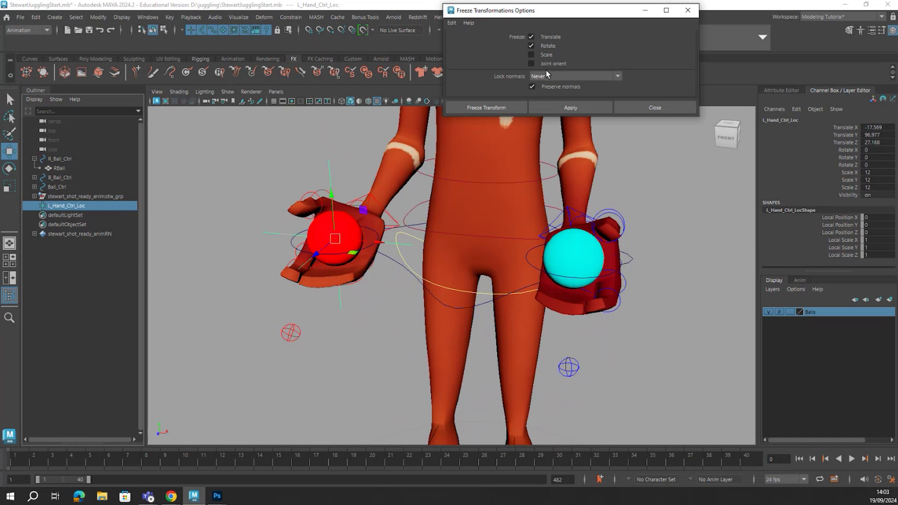
left_click(572, 108)
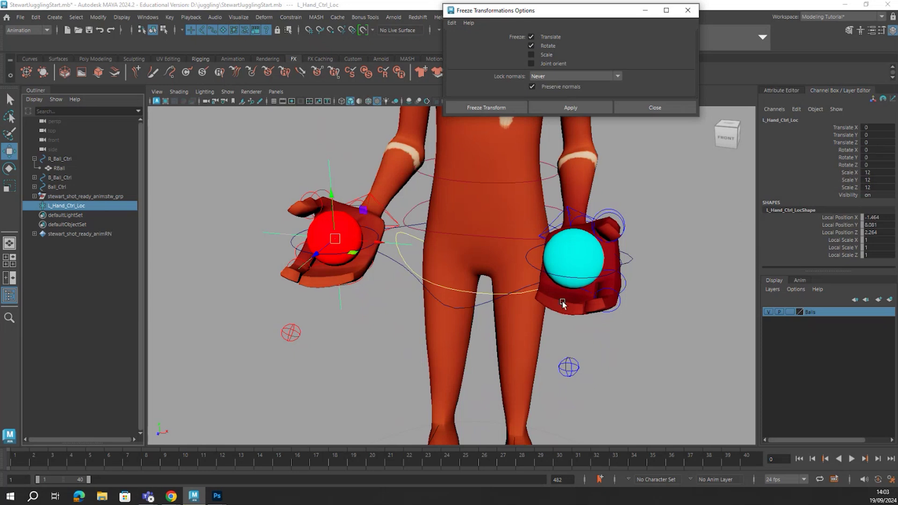
left_click_drag(563, 304, 452, 338, "alt")
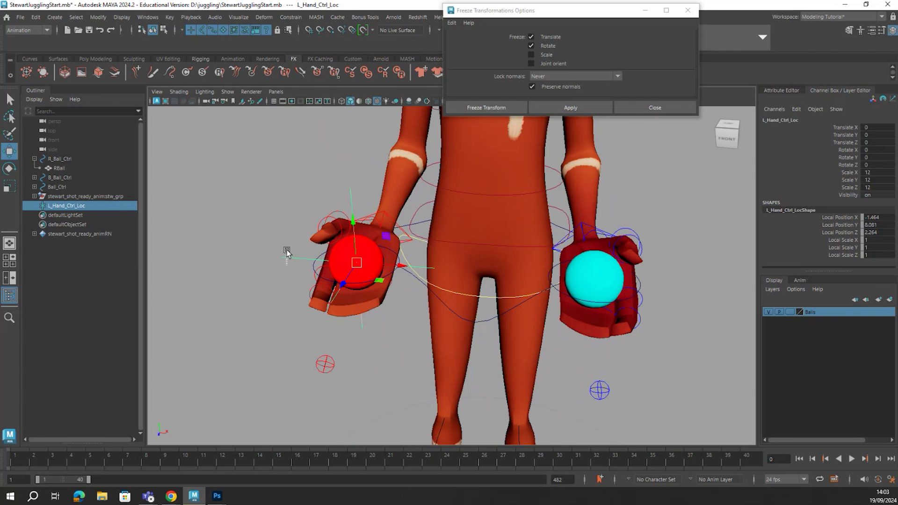
Duplicate the hand locator, set Translate X to -10, and name it L_Hand_Outer_Loc
key("ctrl+d")
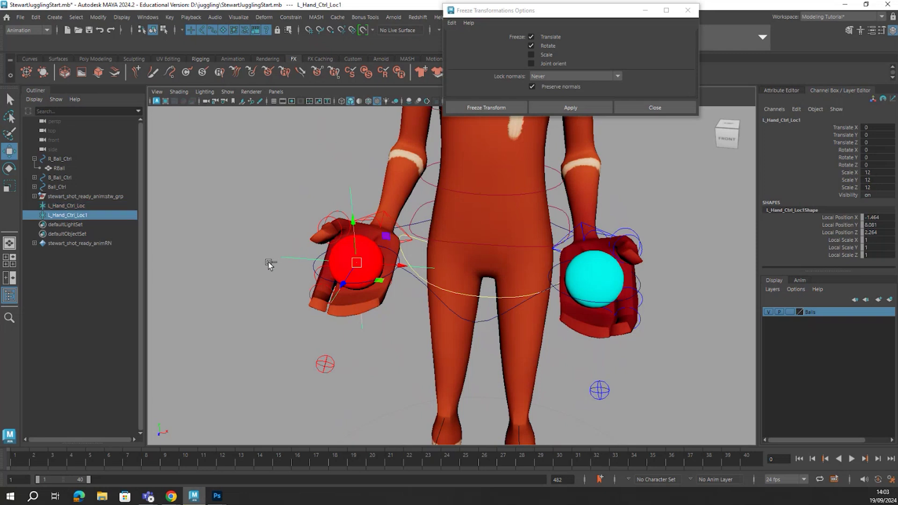
left_click_drag(400, 272, 378, 270)
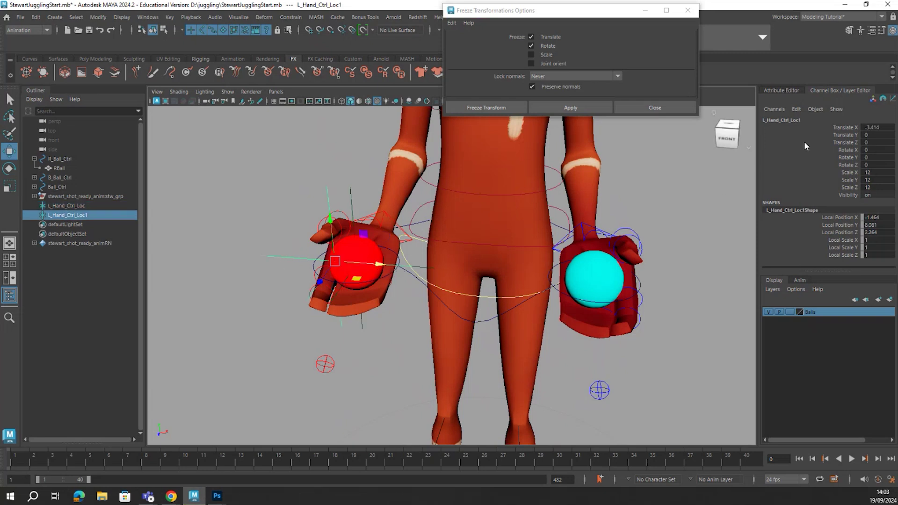
double_click(865, 128)
type("-10")
key("Return")
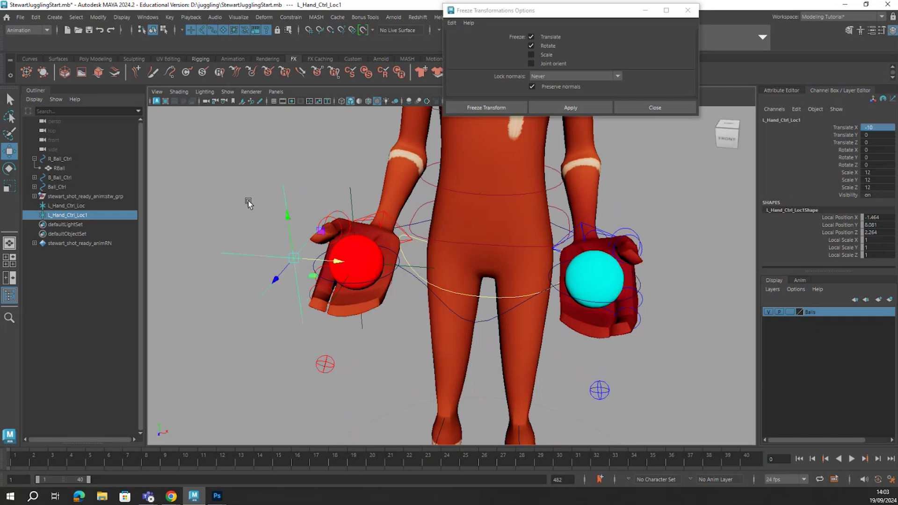
double_click(61, 214)
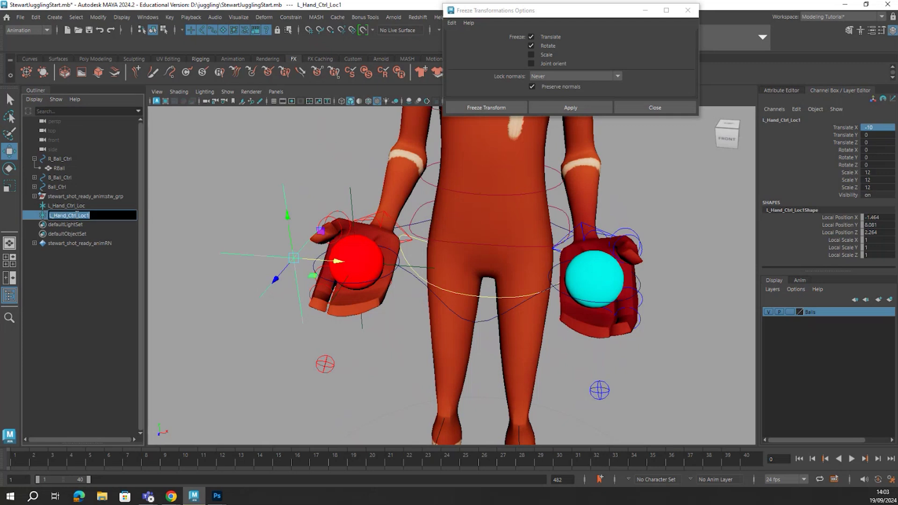
left_click(78, 215)
type("Oute")
key("Return")
Duplicate L_Hand_Outer_Loc, set Translate X to 10, and name it L_Hand_Inner_Loc
left_click(68, 283)
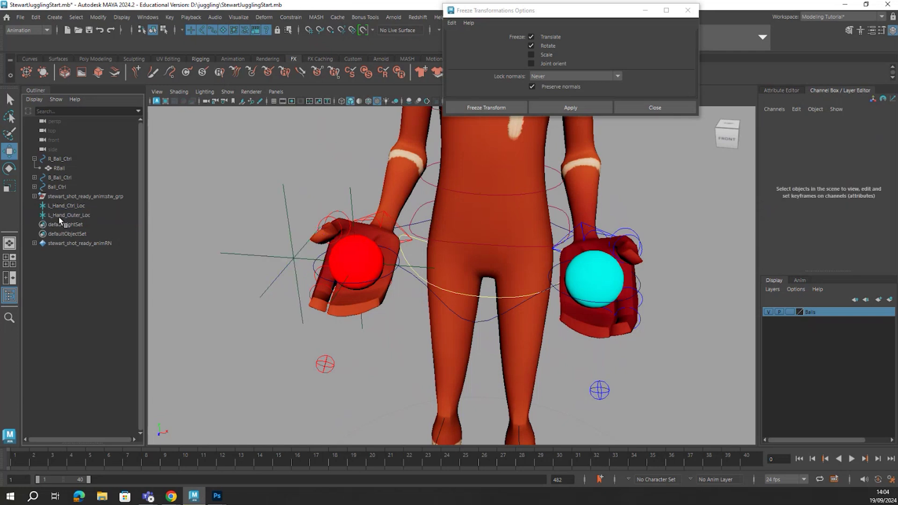
left_click(60, 217)
key("ctrl+d")
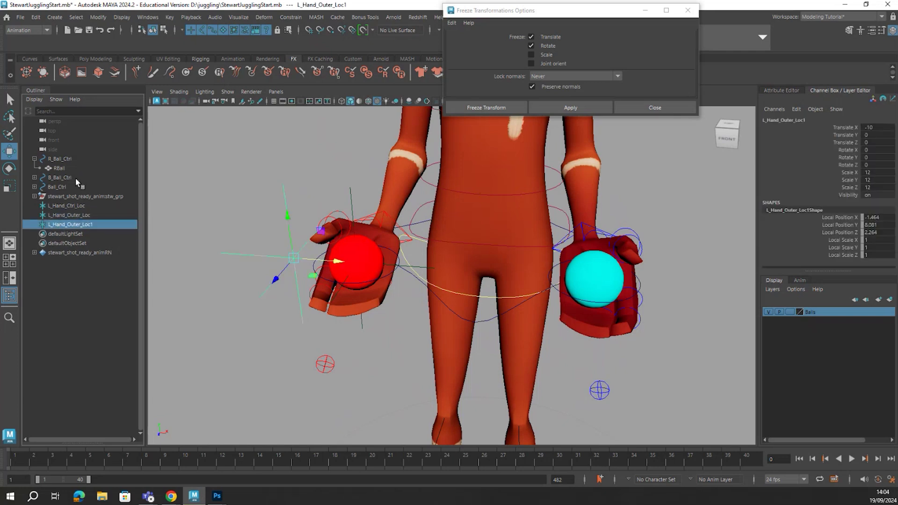
double_click(869, 128)
key("Return")
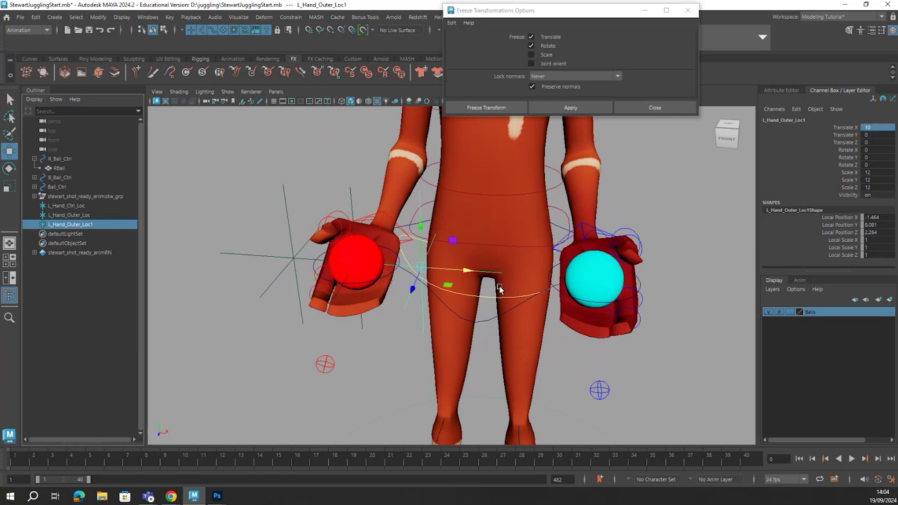
double_click(59, 225)
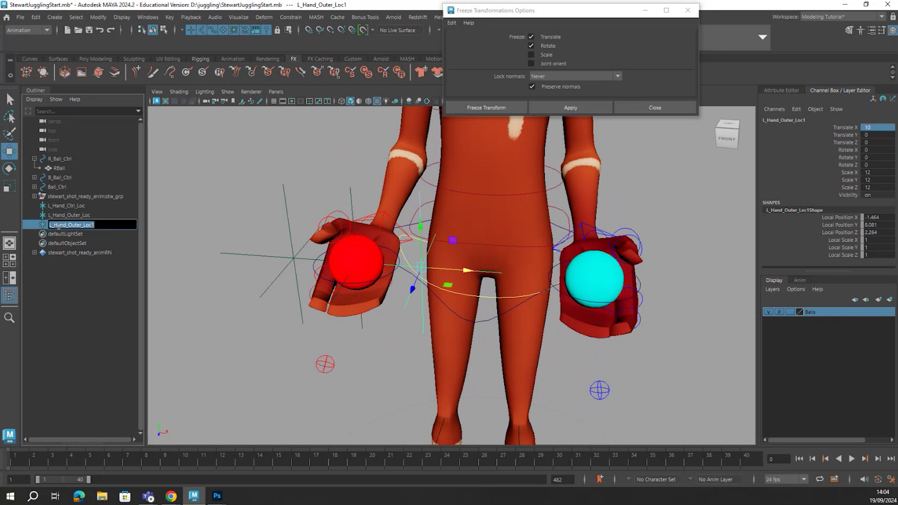
left_click_drag(68, 225, 75, 225)
type("Inner")
key("Return")
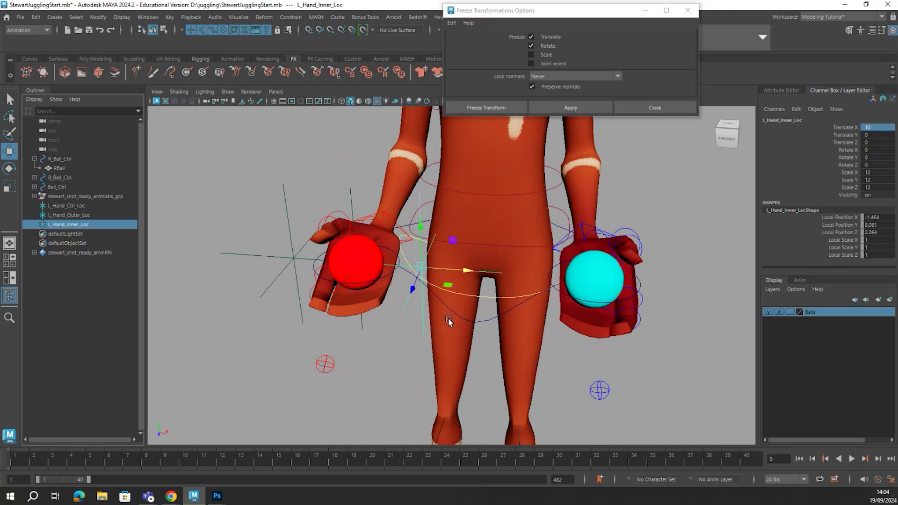
scroll(433, 320, "up", 5)
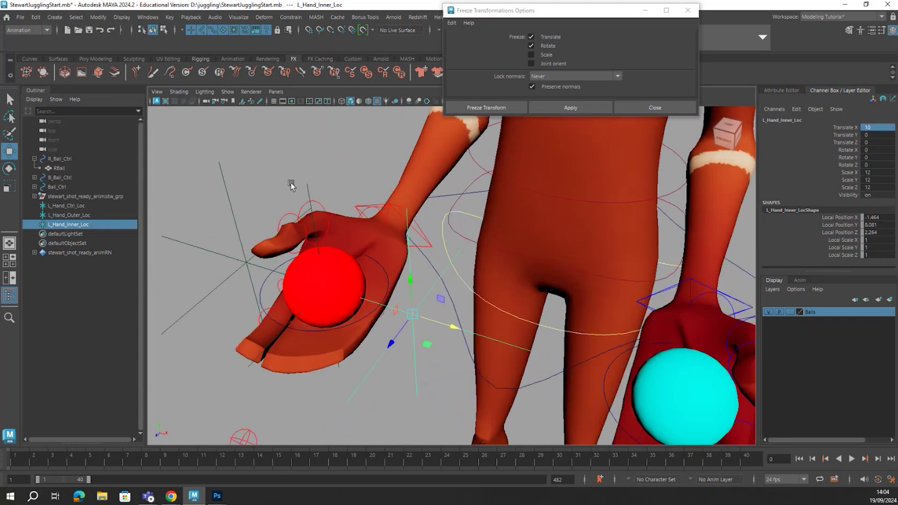
left_click(307, 187)
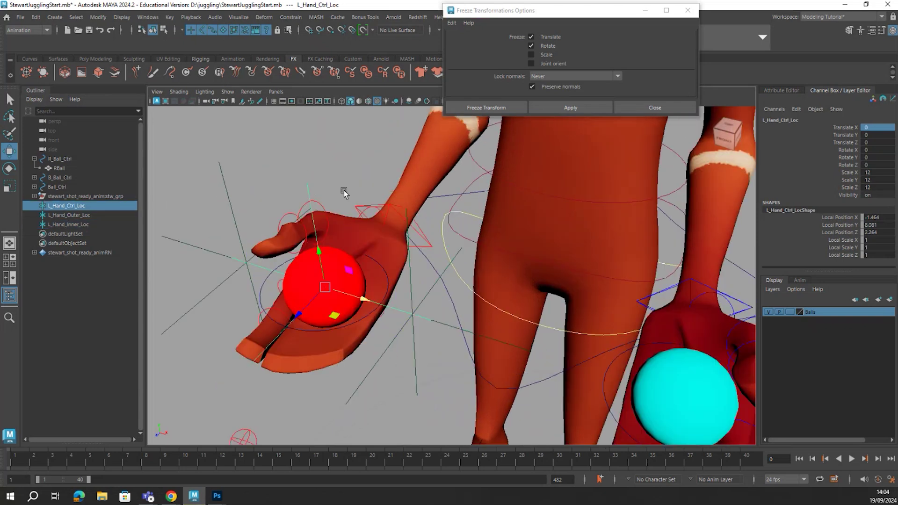
left_click(429, 245)
left_click_drag(389, 228, 432, 238)
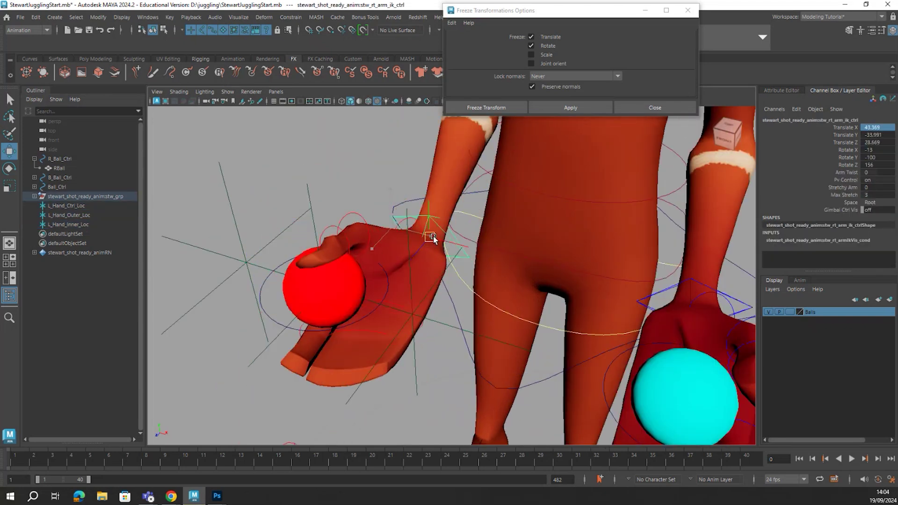
key("ctrl+z")
key("ctrl+z")
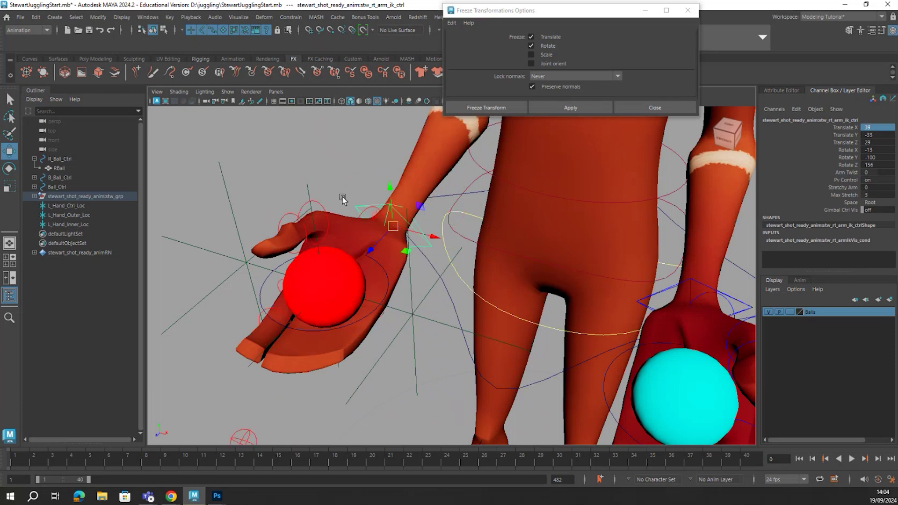
left_click(307, 187)
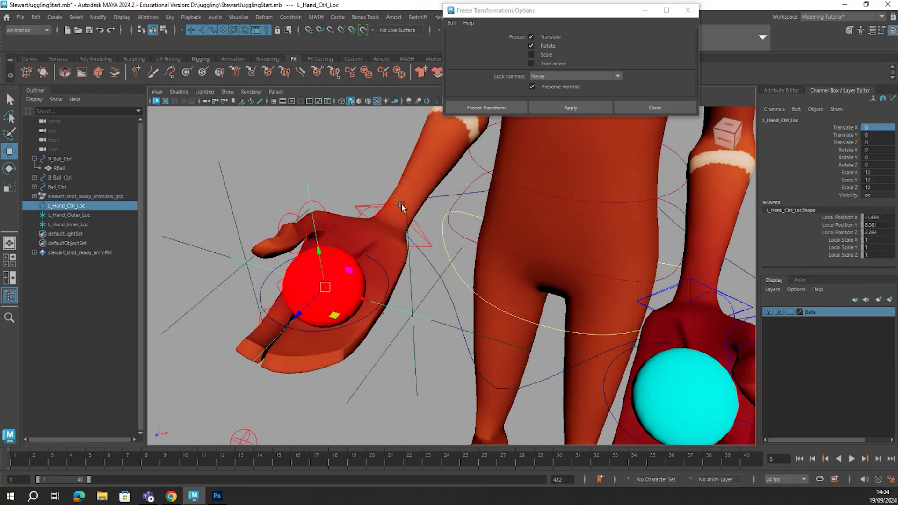
left_click(358, 208)
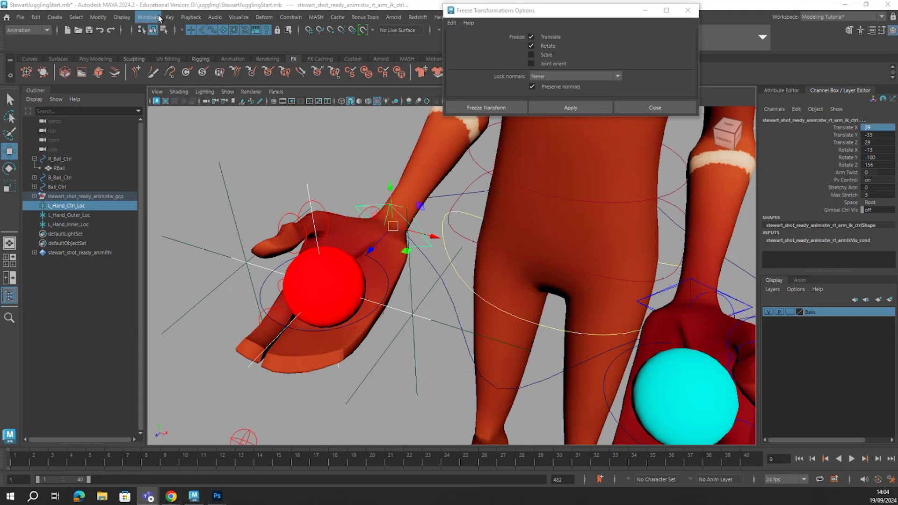
Point-constrain the right arm IK control to L_Hand_Ctrl_Loc with Maintain offset ticked
left_click(290, 17)
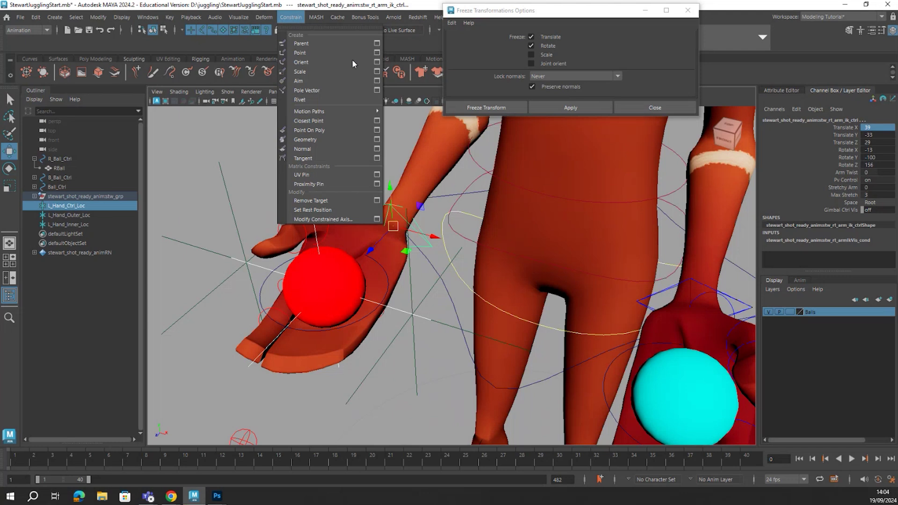
left_click(377, 53)
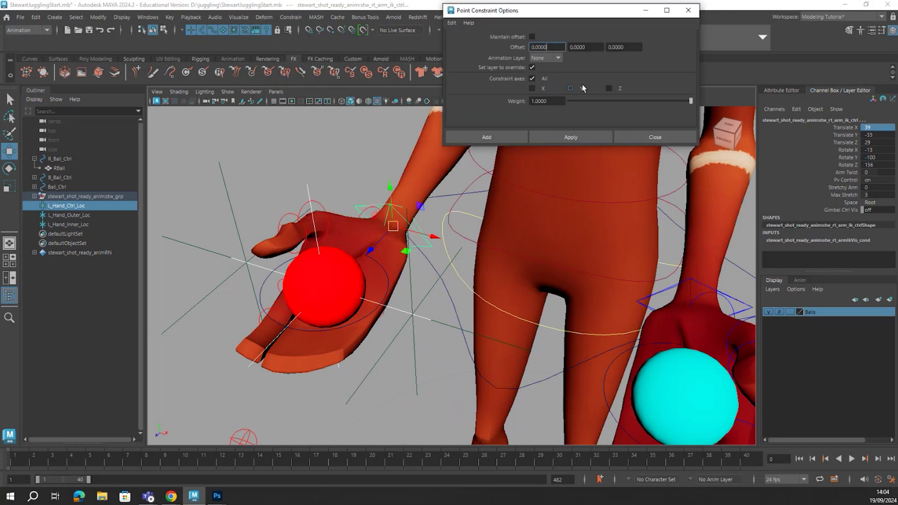
left_click(532, 36)
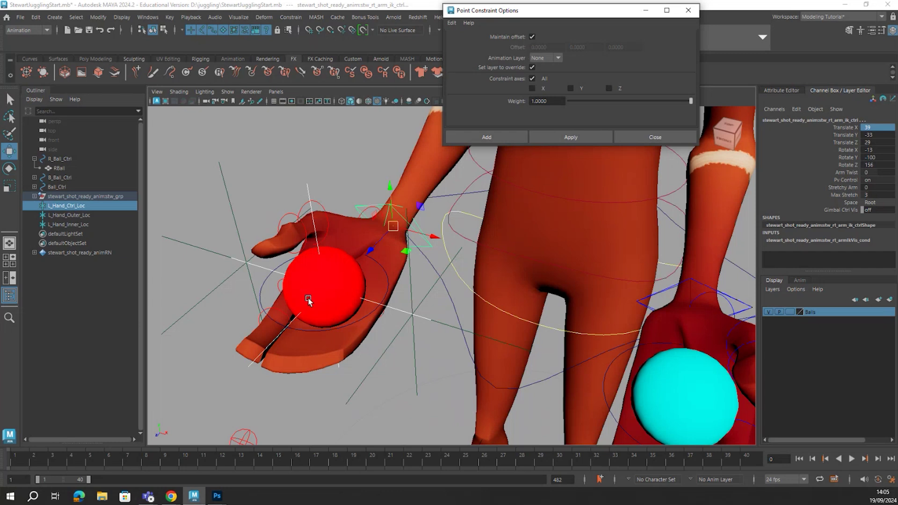
left_click(578, 139)
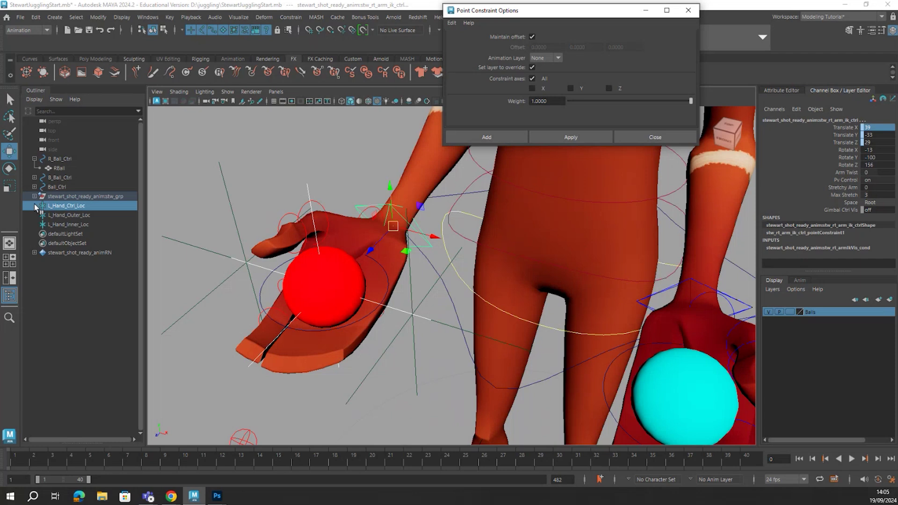
left_click(34, 196)
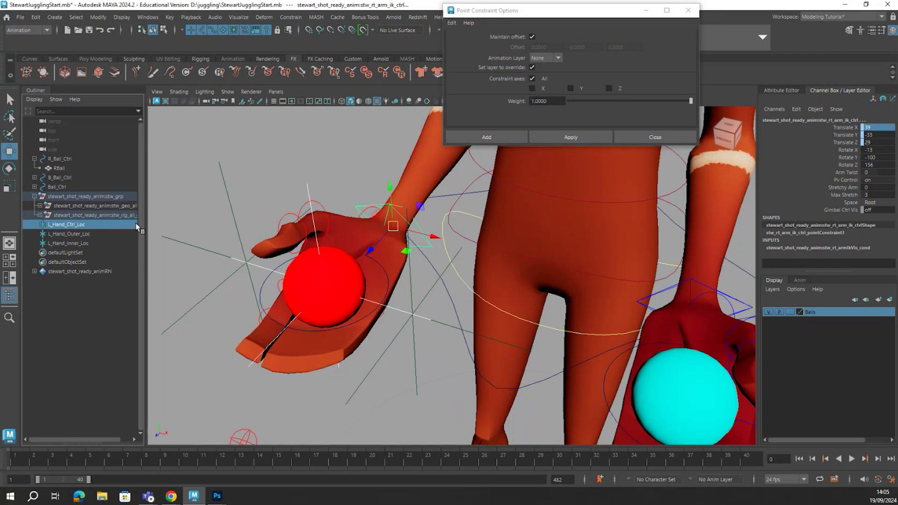
left_click_drag(145, 229, 207, 230)
key("f")
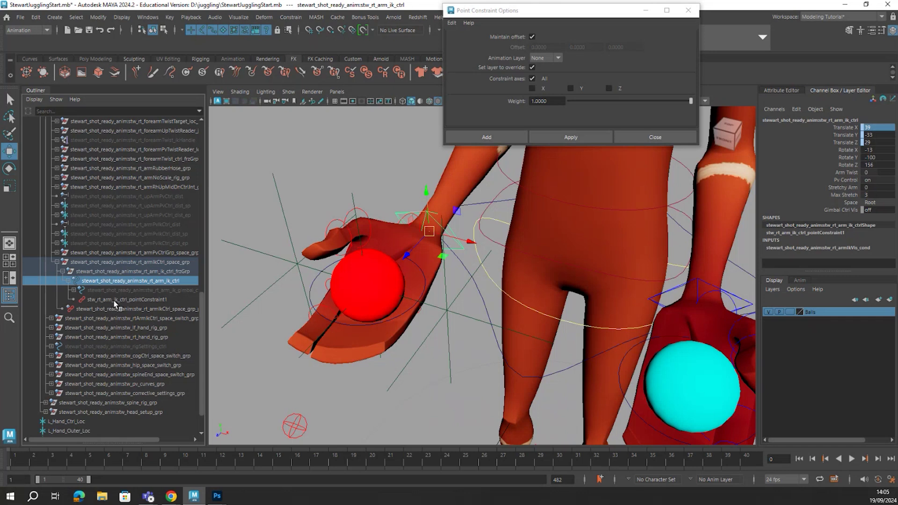
left_click(69, 282)
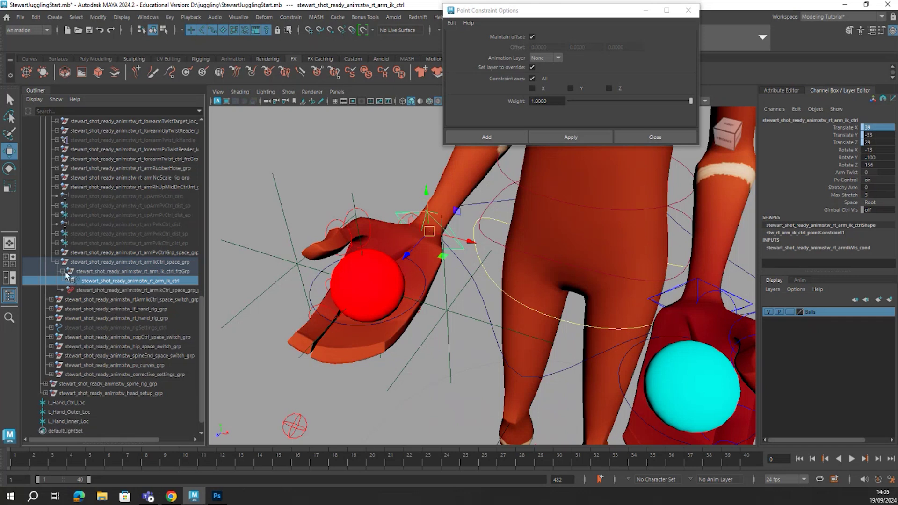
left_click(62, 272)
left_click(57, 262)
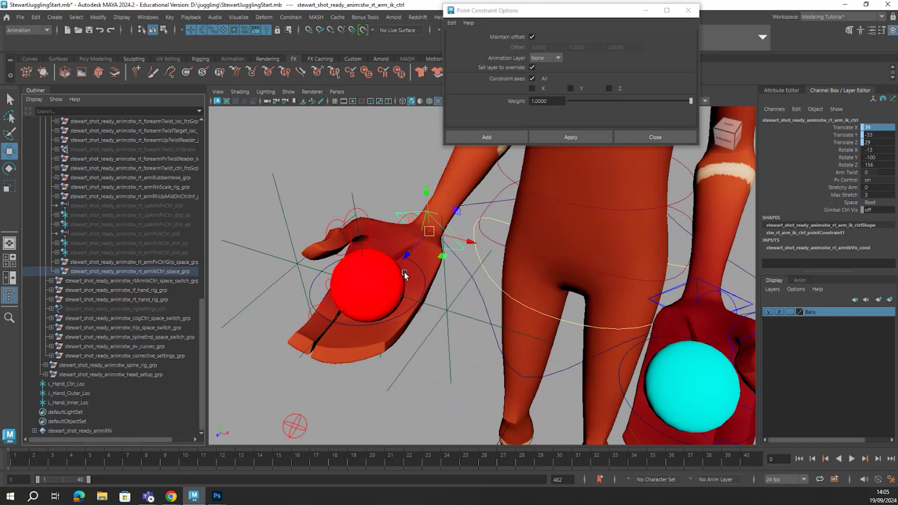
left_click_drag(495, 335, 385, 304, "alt")
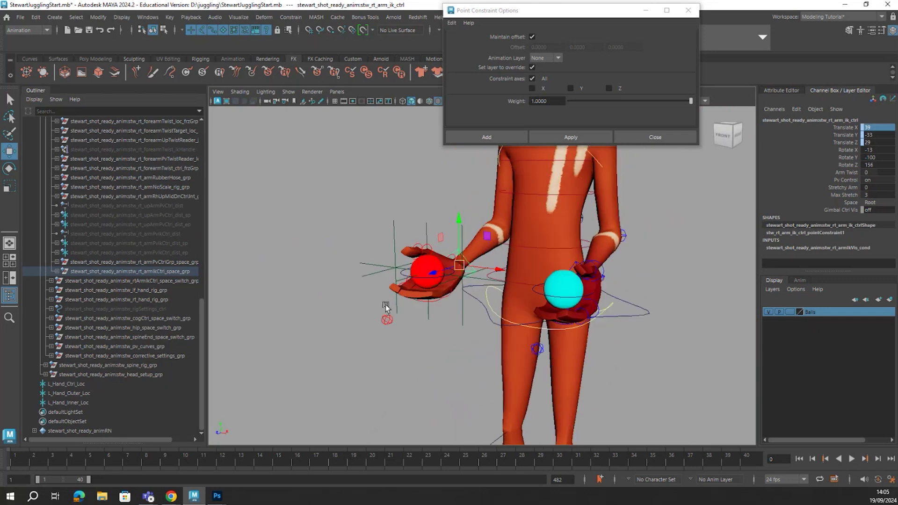
left_click(426, 230)
mouse_move(427, 271)
left_mouse_down()
mouse_move(369, 227)
mouse_move(411, 208)
mouse_move(461, 263)
mouse_move(450, 301)
mouse_move(411, 270)
mouse_move(465, 256)
mouse_move(416, 254)
mouse_move(418, 277)
left_mouse_up()
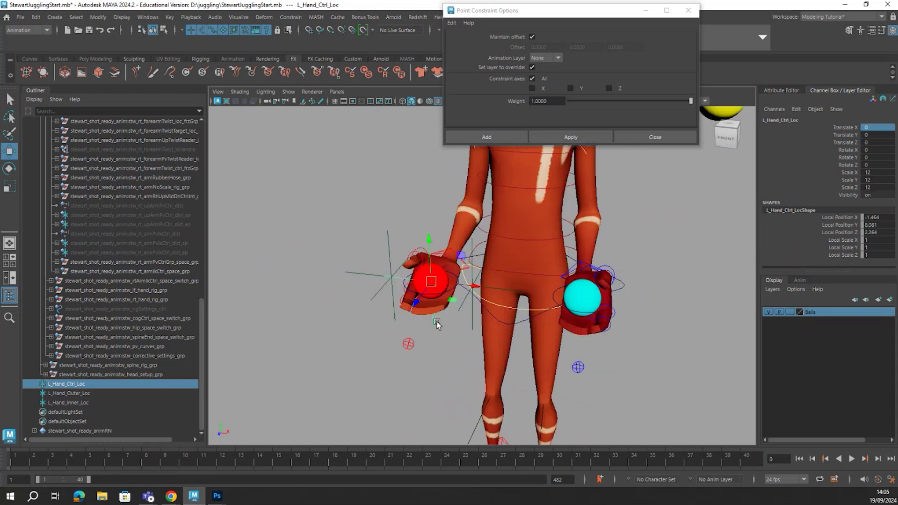
right_click_drag(389, 340, 479, 347, "alt")
left_click(327, 255)
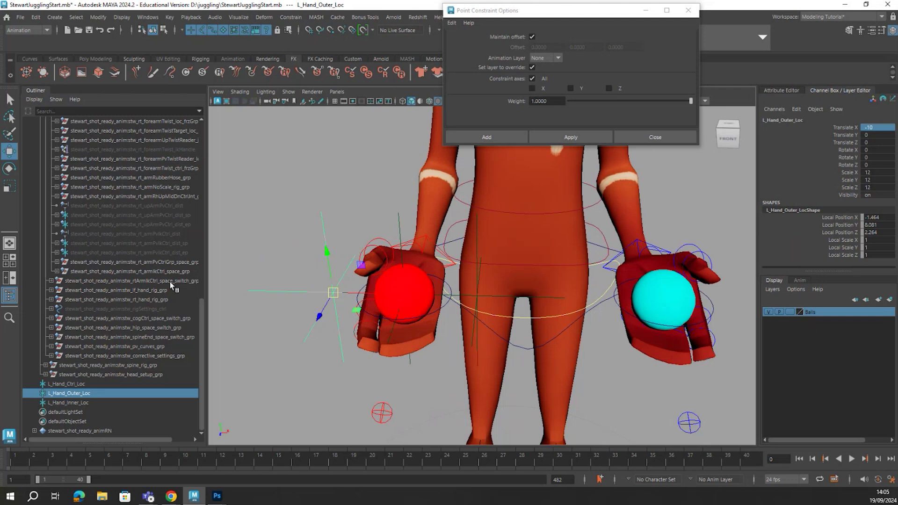
Rename L_Hand_Ctrl_Loc to R_Hand_Ctrl_Loc
scroll(116, 257, "up", 12)
left_click(39, 167)
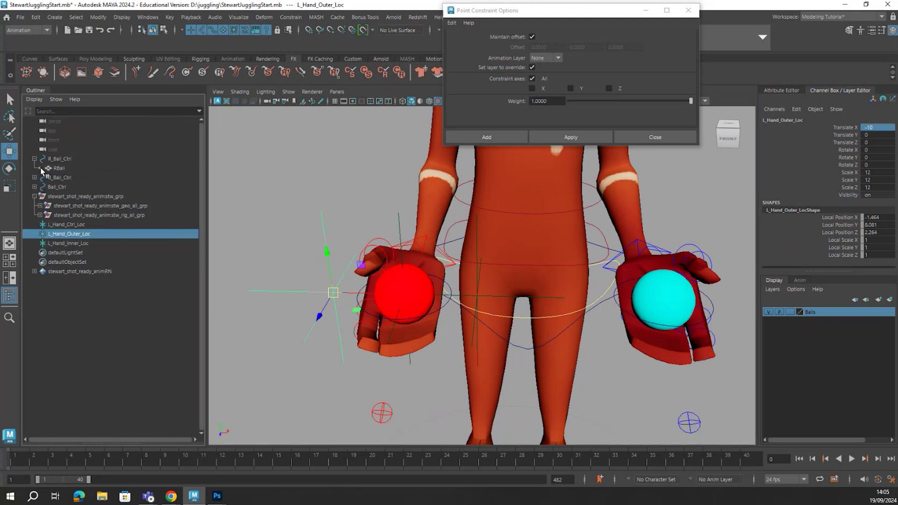
left_click_drag(322, 231, 327, 214)
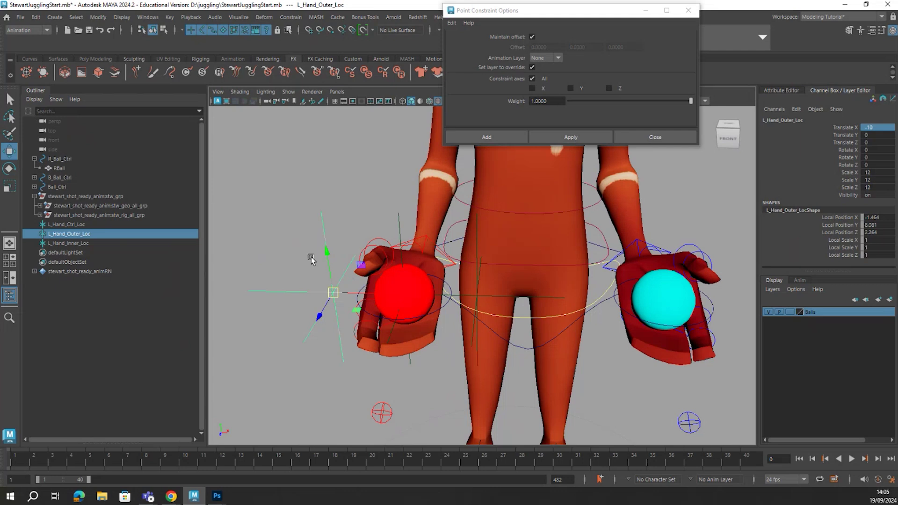
left_click(400, 219, "shift")
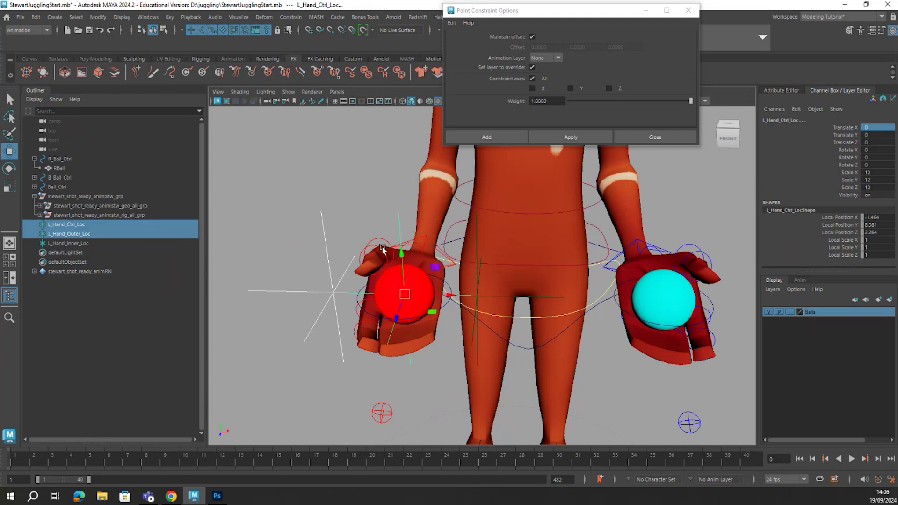
double_click(64, 224)
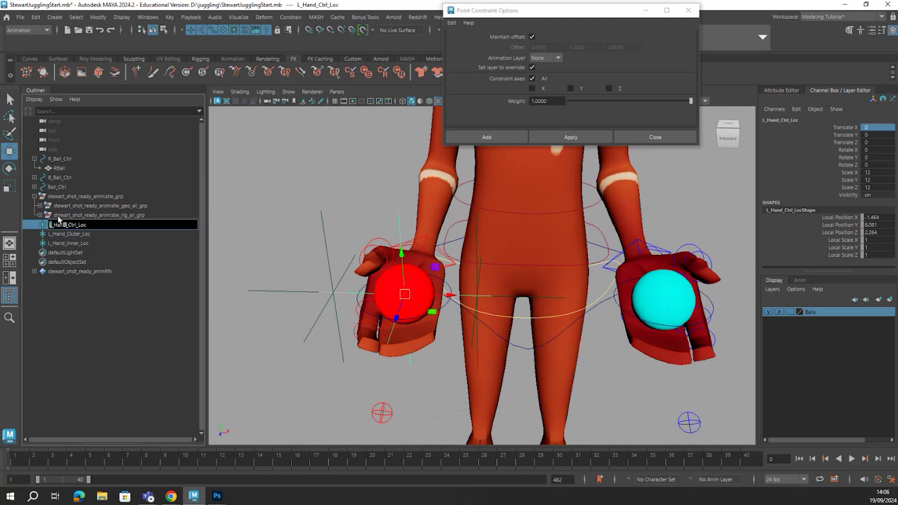
type("R")
left_click(64, 234)
Rename the outer and inner locators to R_Hand_Outer_Loc and R_Hand_Inner_Loc
double_click(50, 234)
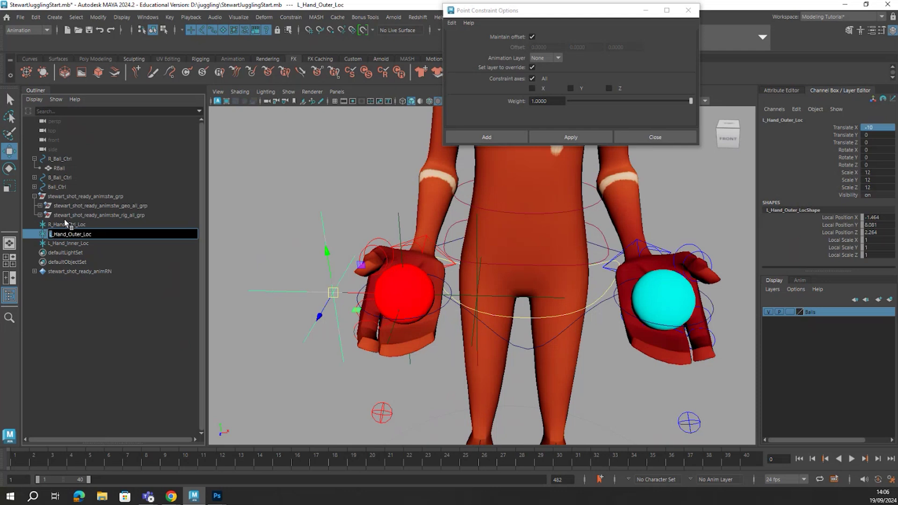
type("R")
double_click(56, 243)
left_click(53, 244)
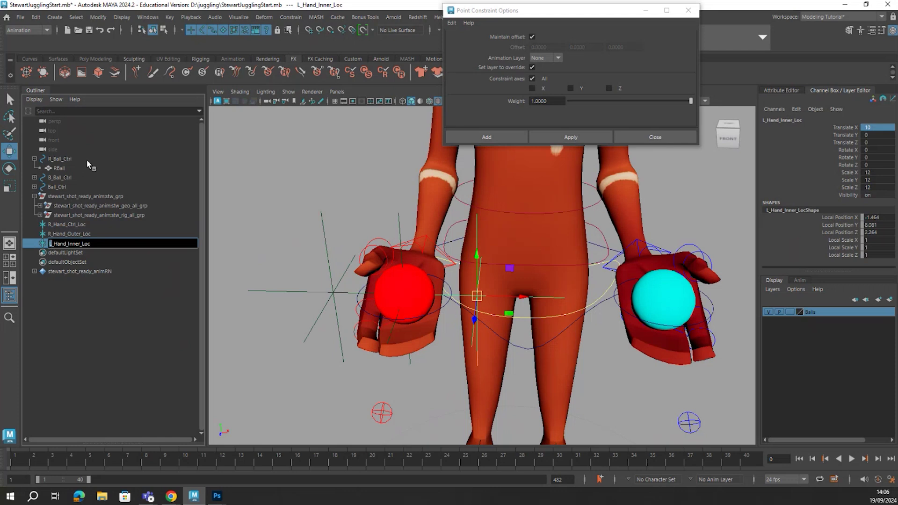
type("R")
left_click(158, 271)
left_click(324, 234)
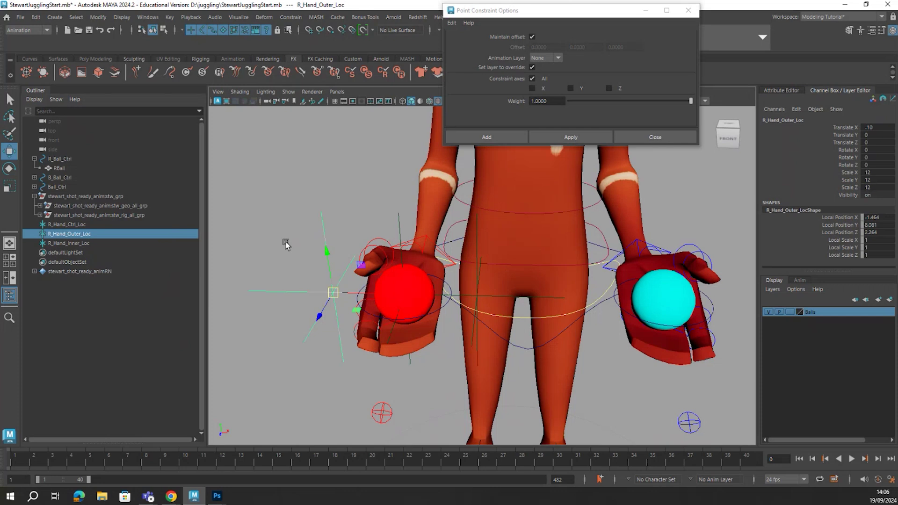
Constrain R_Hand_Ctrl_Loc to R_Hand_Outer_Loc with Maintain offset off, weight 1
left_click(398, 220, "shift")
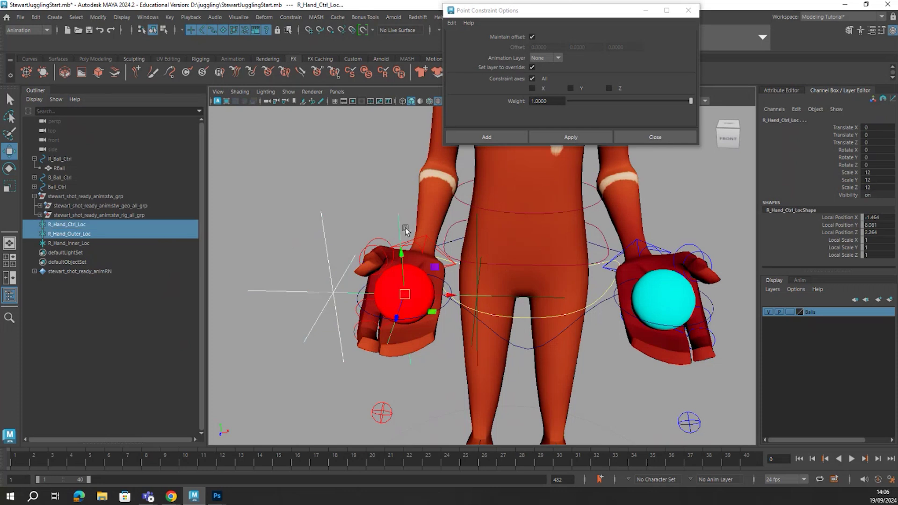
left_click(532, 36)
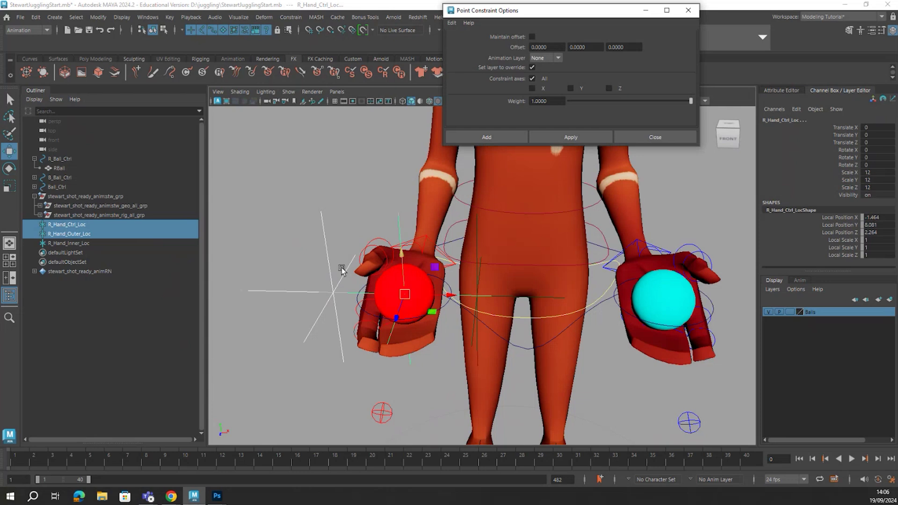
left_click(572, 137)
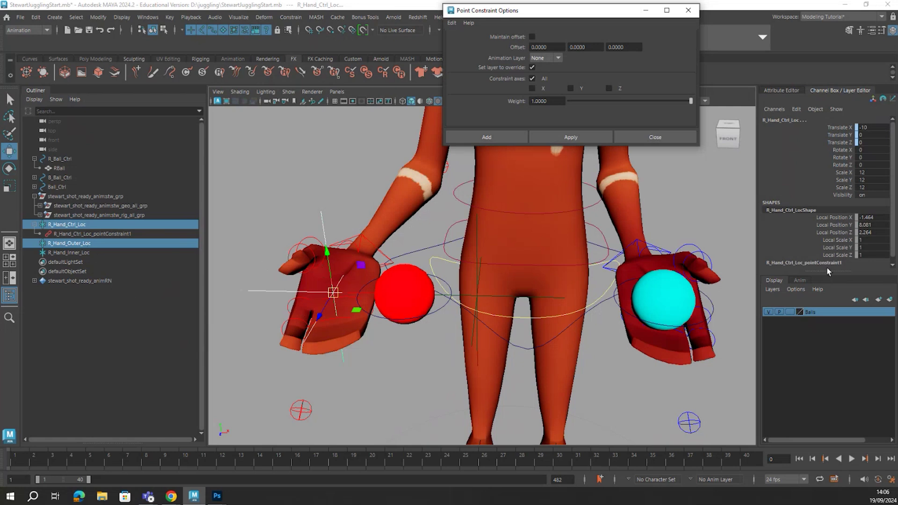
left_click_drag(828, 271, 826, 325)
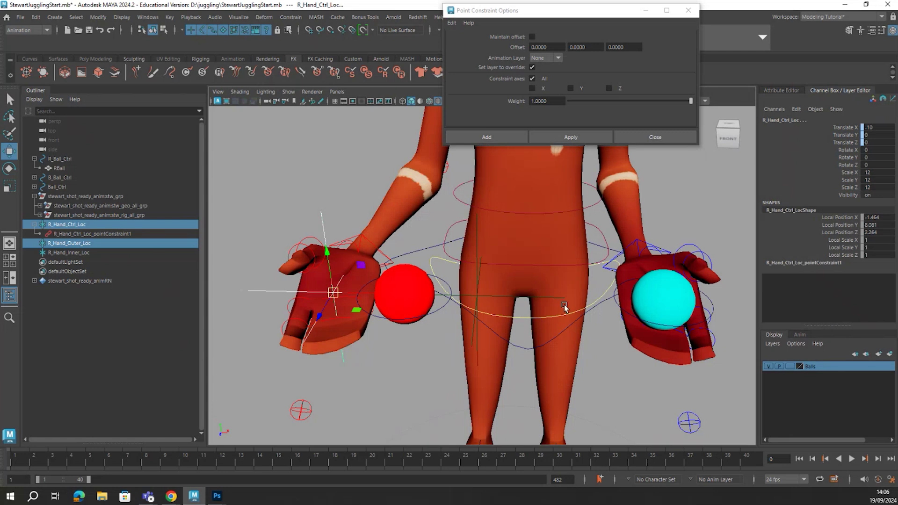
left_click(86, 234)
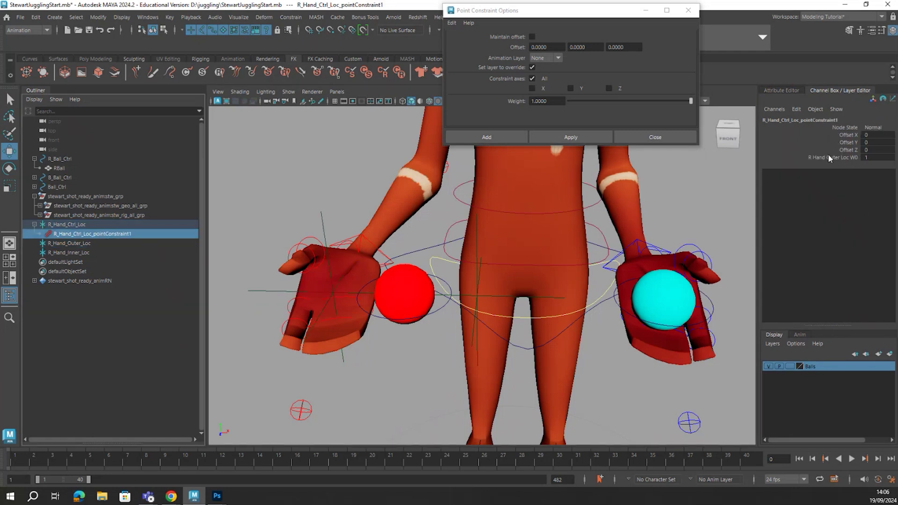
Select R_Hand_Inner_Loc first, then add R_Hand_Ctrl_Loc to the selection
left_click(117, 225)
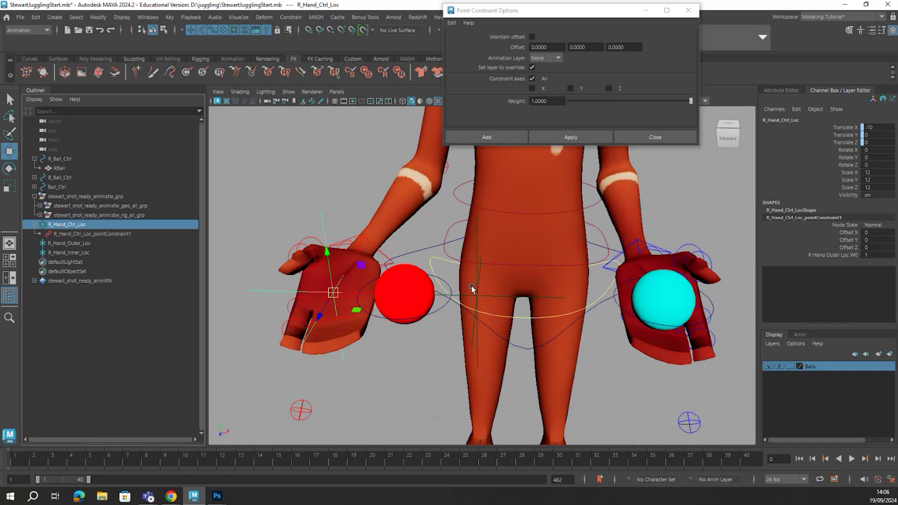
left_click_drag(567, 295, 545, 295, "alt")
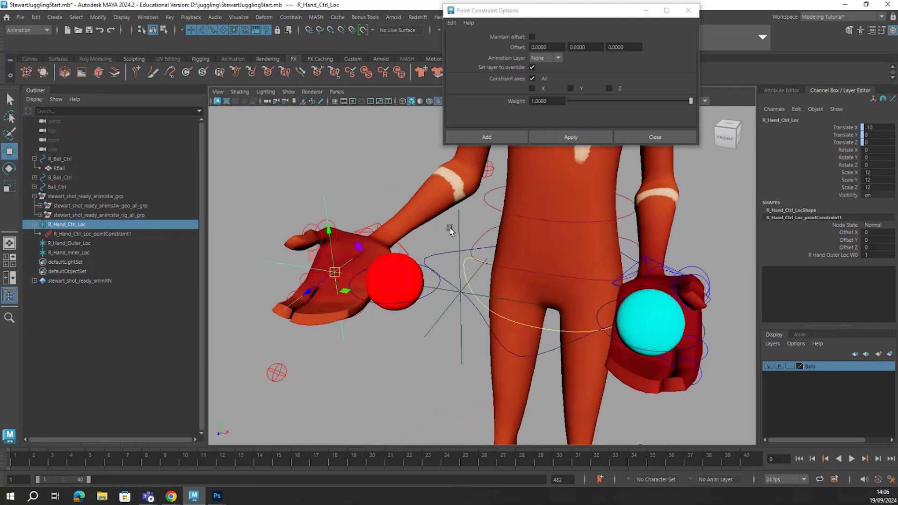
left_click(467, 219)
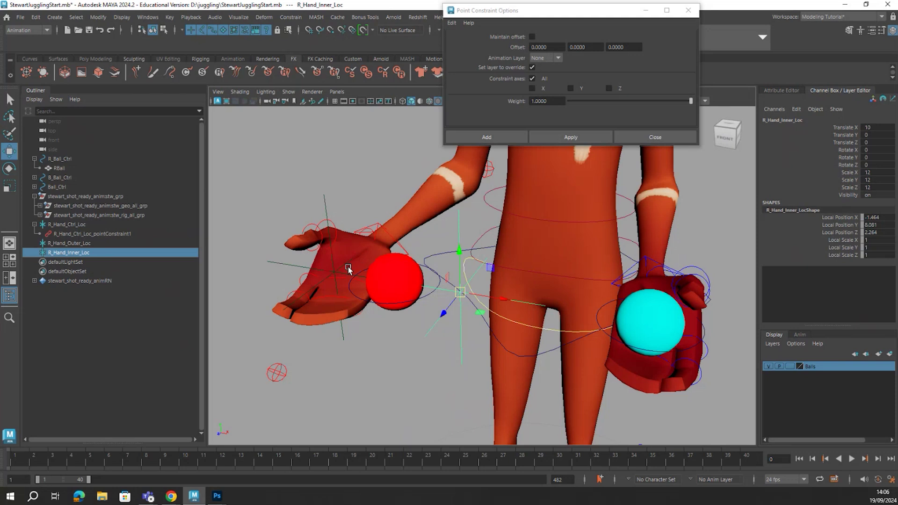
left_click_drag(50, 256, 93, 244)
left_click_drag(459, 222, 464, 222)
left_click_drag(375, 213, 114, 271)
left_click(98, 229, "ctrl")
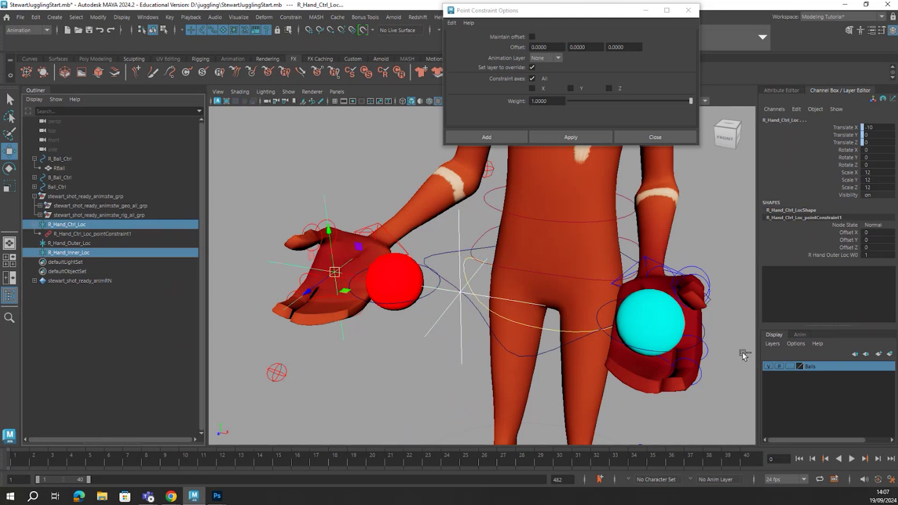
Apply R_Hand_Inner_Loc as a second point-constraint target and select the W0 and W1 weight channels
left_click(571, 136)
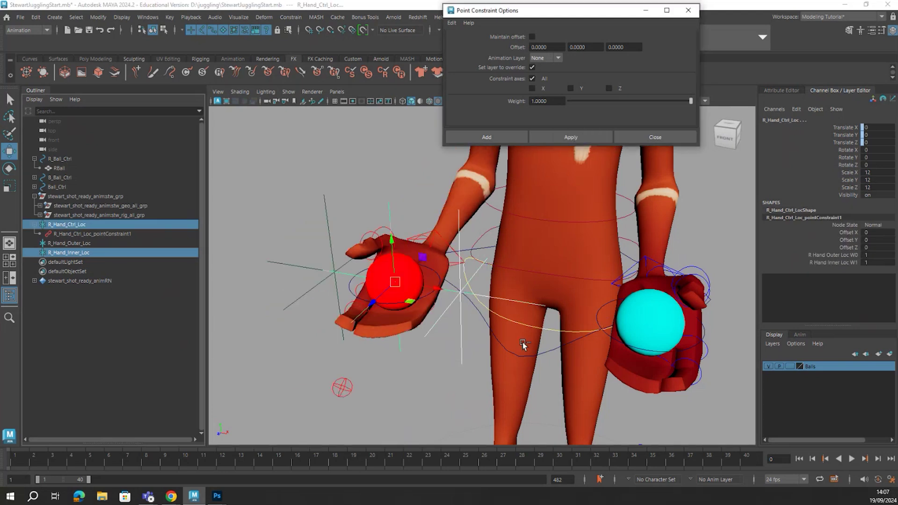
left_click_drag(500, 340, 518, 349, "alt")
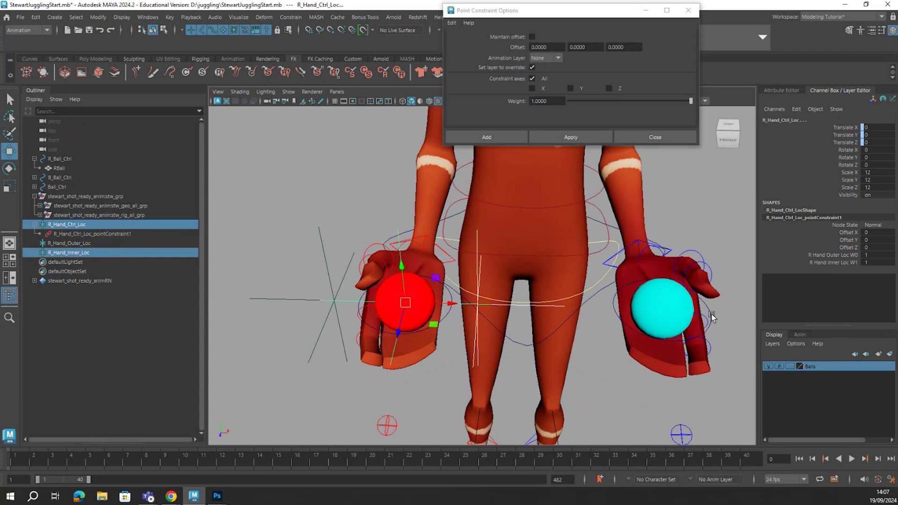
left_click_drag(835, 255, 846, 269)
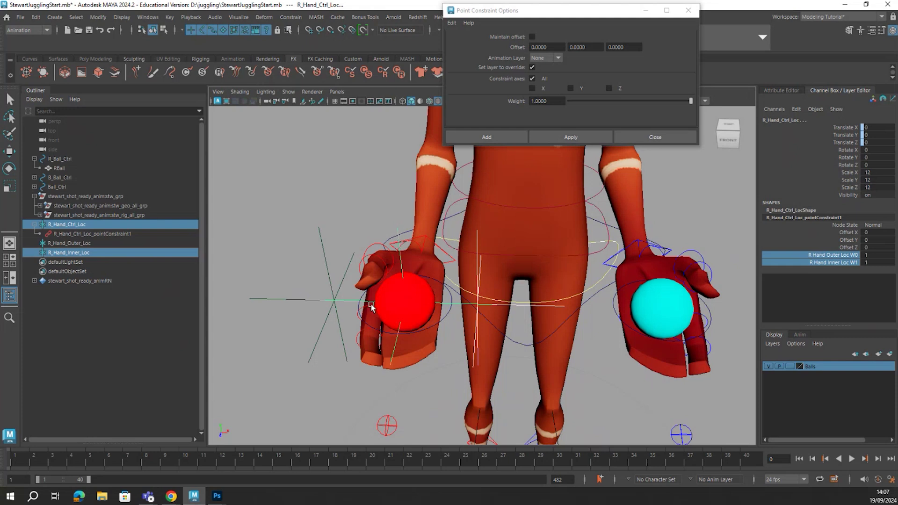
left_click(287, 297)
key("w")
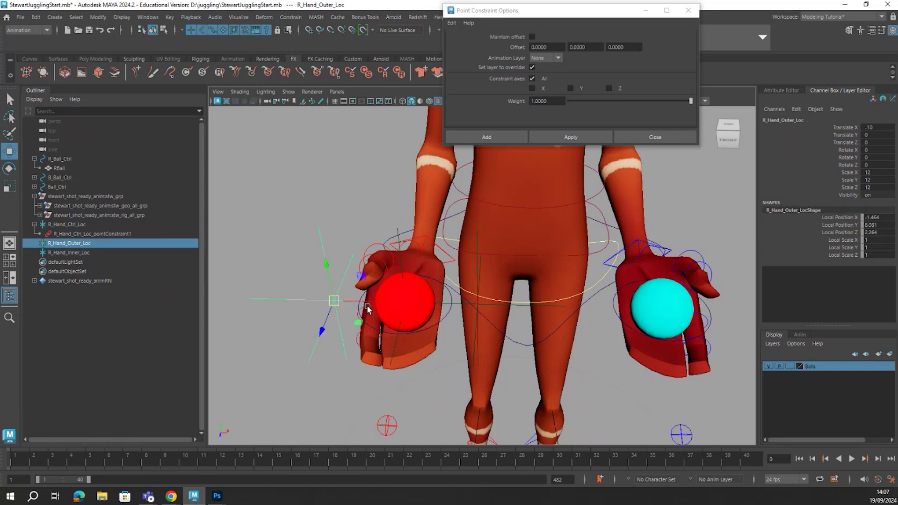
left_click_drag(353, 301, 243, 327)
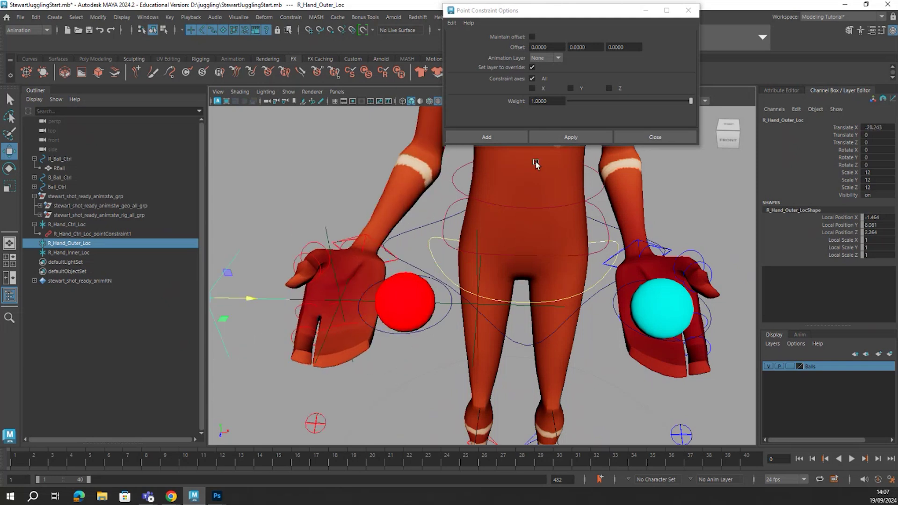
left_click_drag(535, 160, 531, 317, "alt")
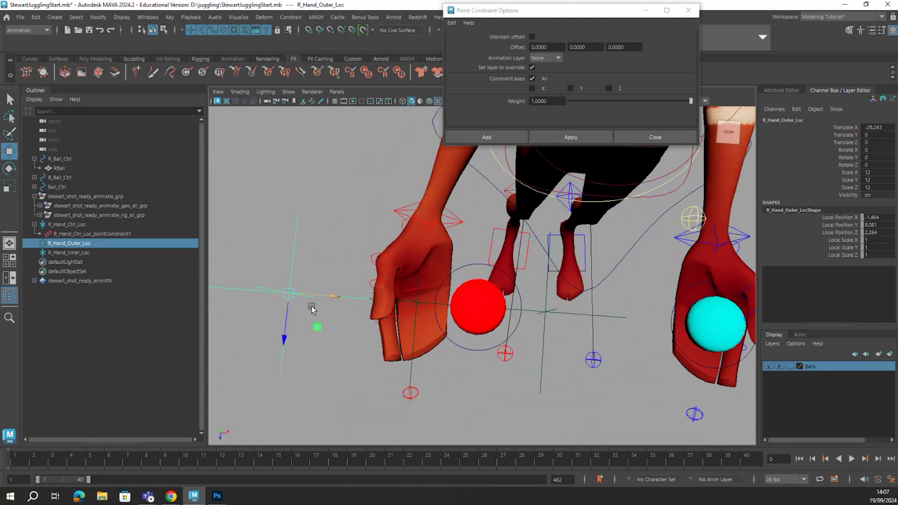
left_click(875, 127)
type("-10")
key("Return")
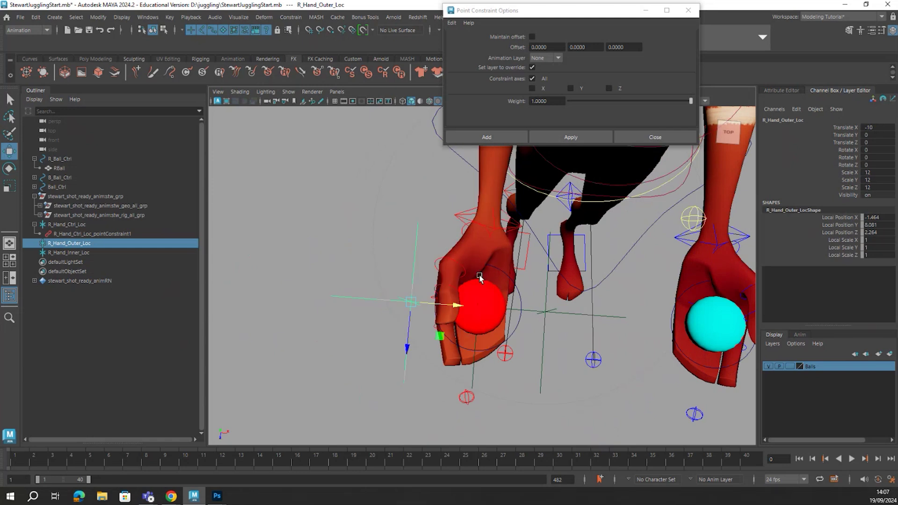
left_click(546, 287)
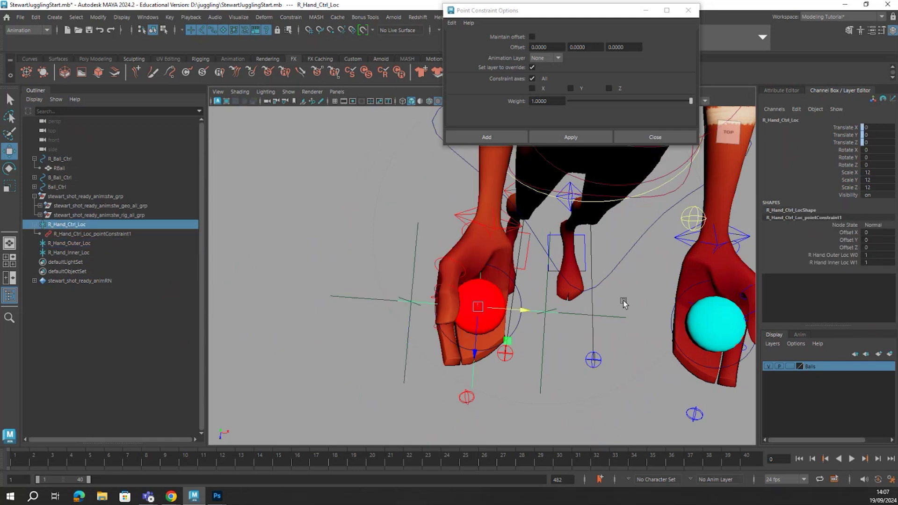
left_click(846, 260)
middle_click_drag(511, 414, 508, 416)
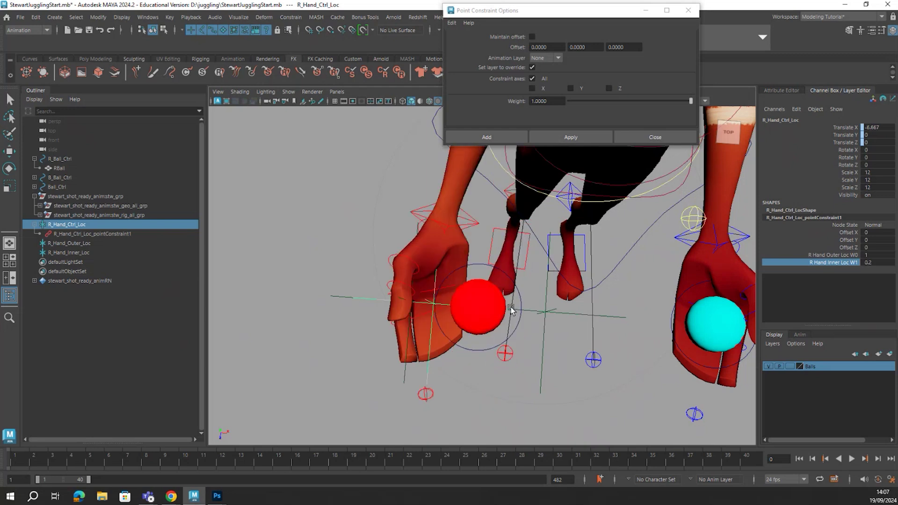
middle_click_drag(511, 311, 513, 311)
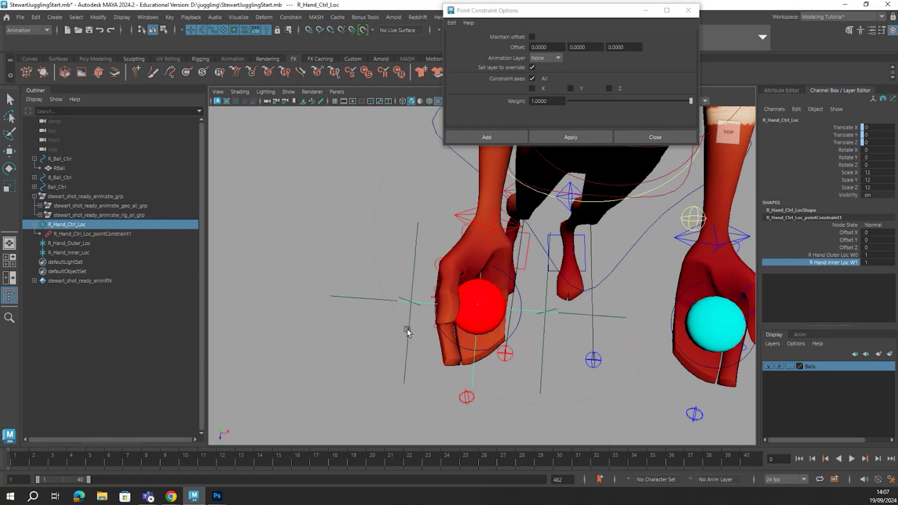
left_click_drag(659, 341, 501, 311, "alt")
Play back the animation, then return the playhead to frame 1
left_click(799, 459)
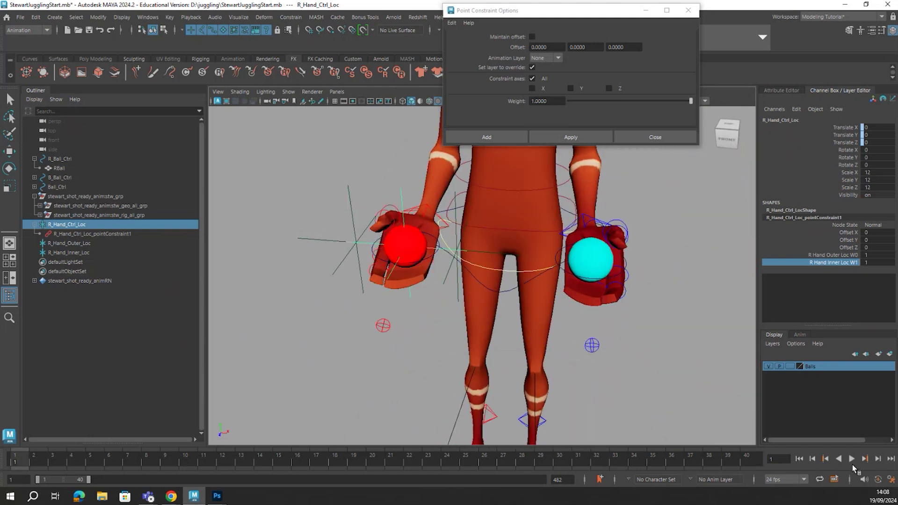
left_click(852, 459)
left_click(852, 458)
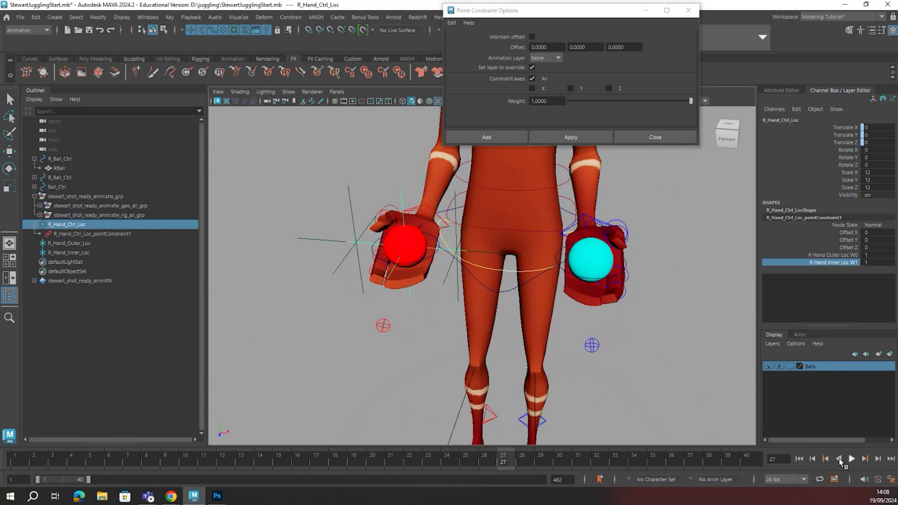
left_click(800, 459)
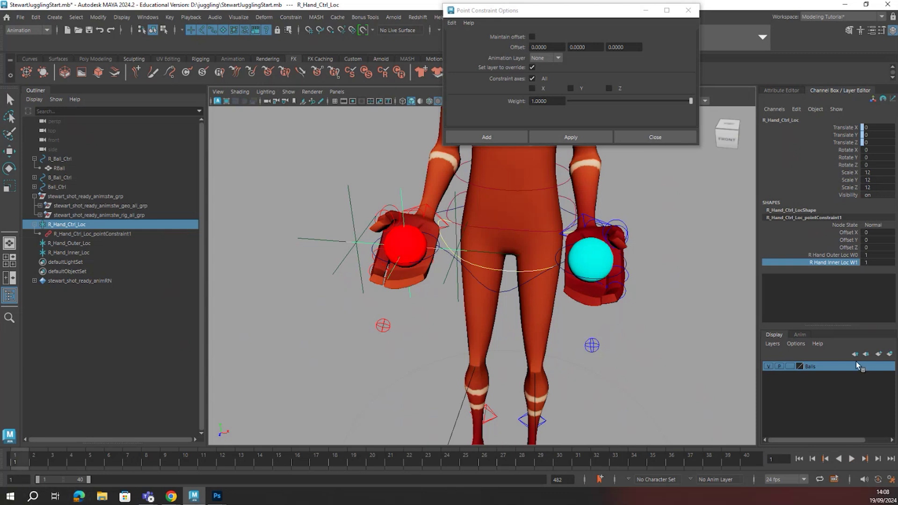
At frame 1, key the Outer Loc W0 weight and key the Inner Loc W1 weight at 0
left_click(877, 254)
left_click(840, 255)
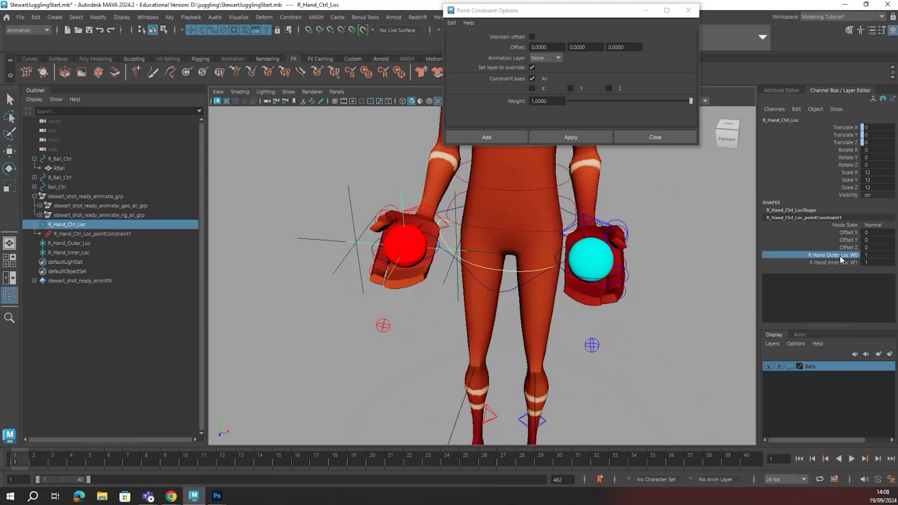
right_click(840, 256)
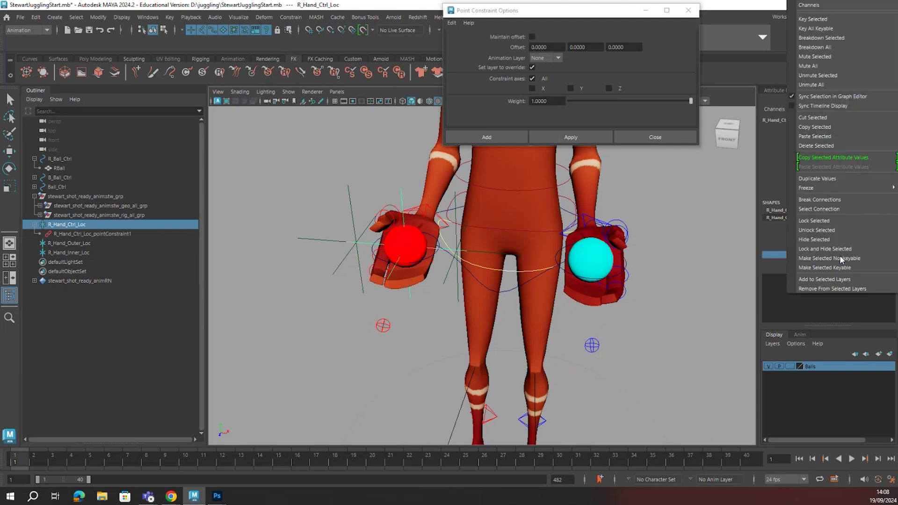
left_click(825, 19)
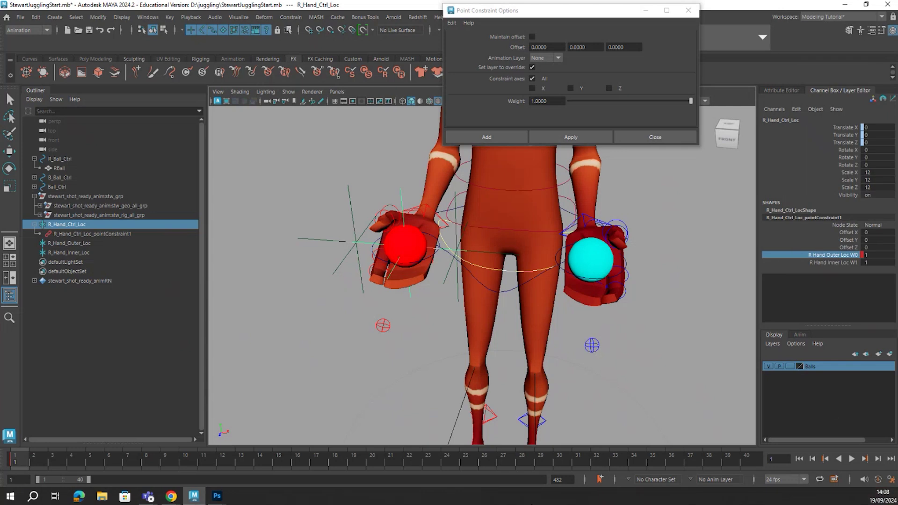
left_click(881, 262)
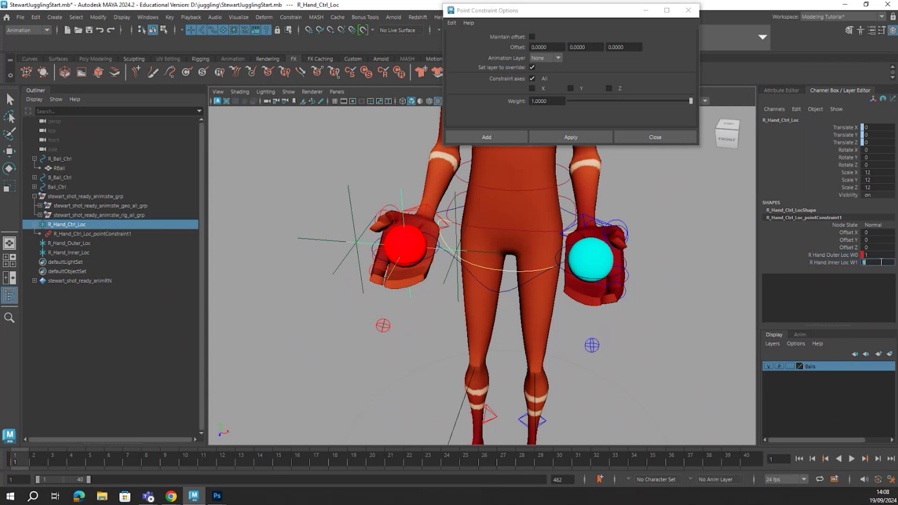
key("Return")
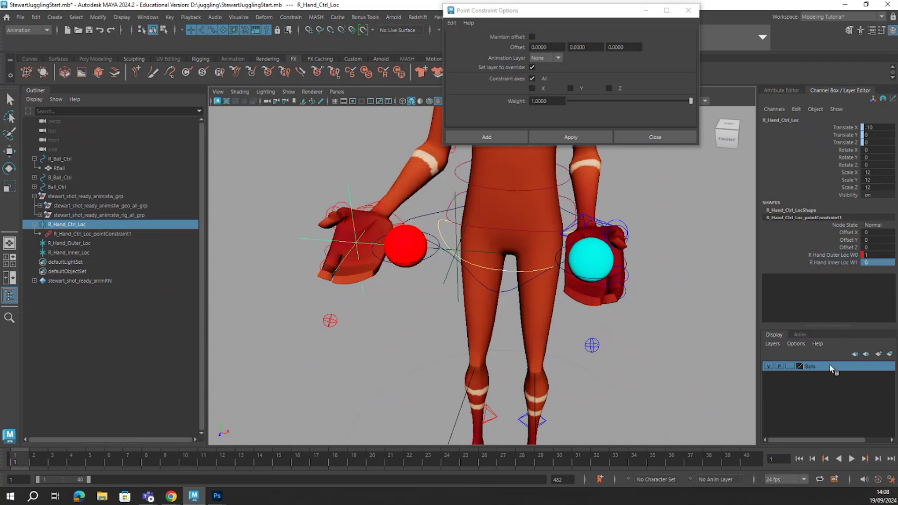
right_click(839, 263)
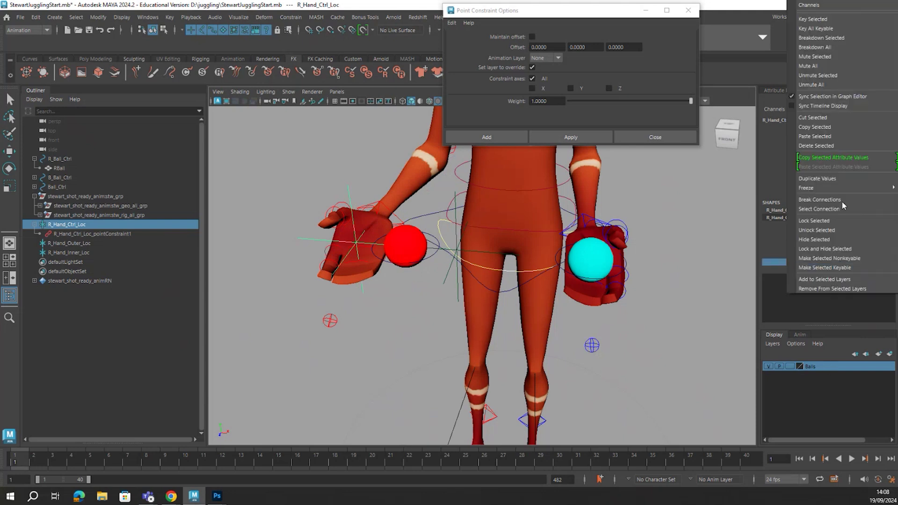
left_click(832, 19)
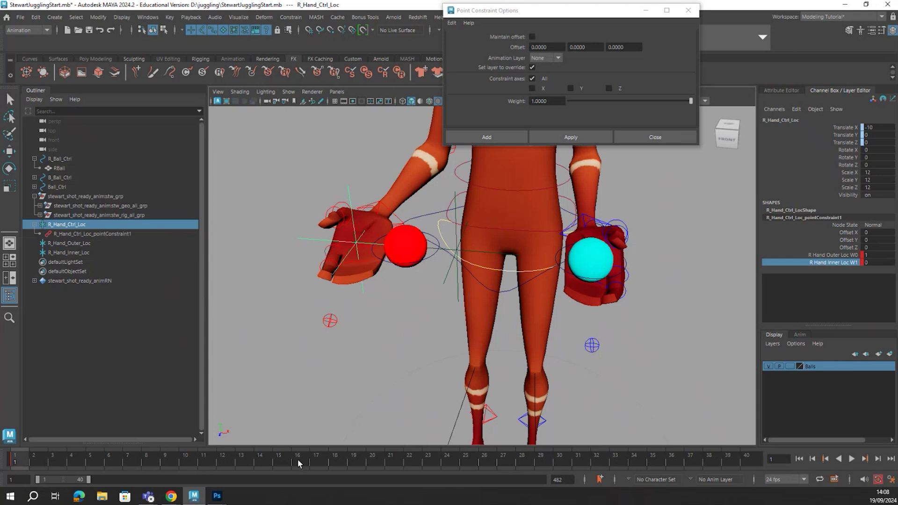
Key both constraint weights again at frame 17
left_click(317, 462)
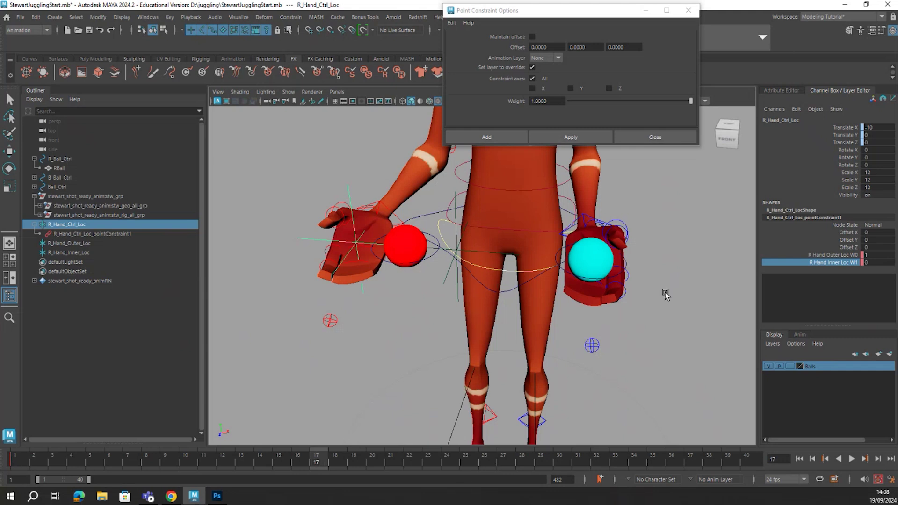
left_click_drag(840, 255, 844, 269)
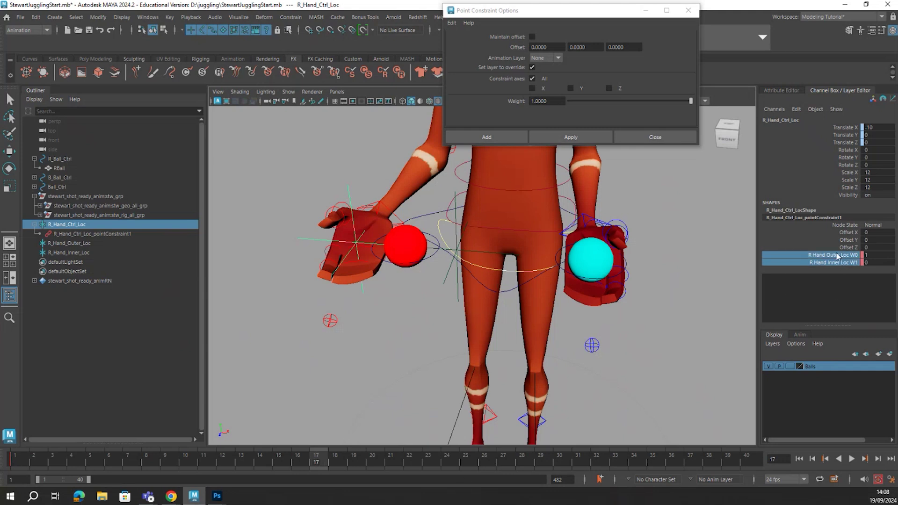
right_click_drag(837, 255, 817, 26)
At frame 9, set Outer Loc W0 to 0 and Inner Loc W1 to 1
left_click(169, 458)
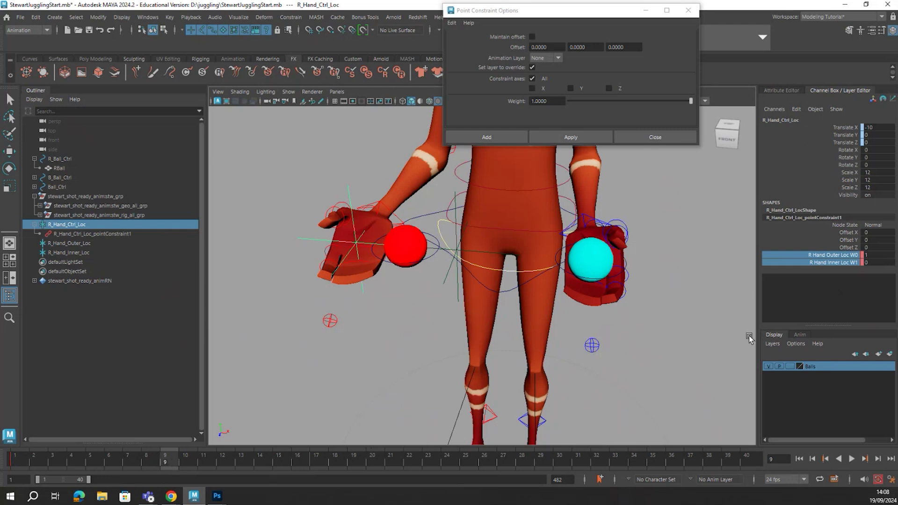
double_click(865, 256)
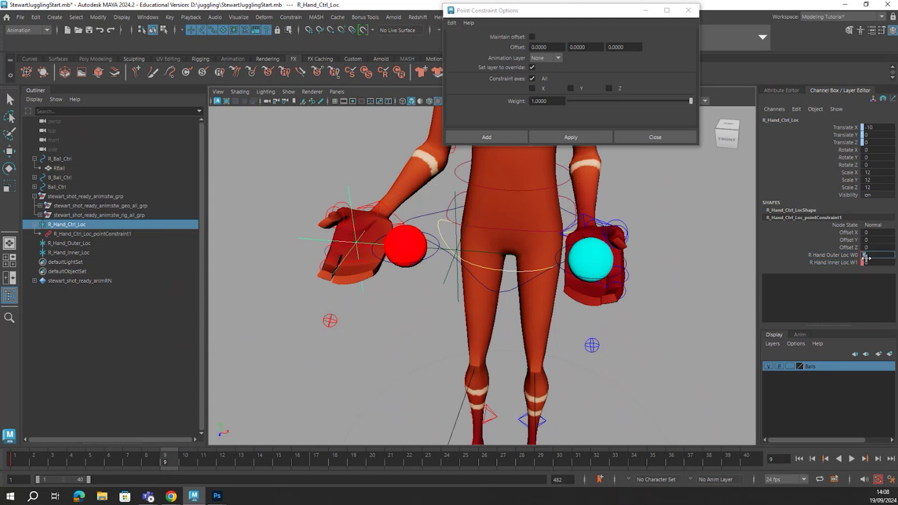
type("0")
key("Return")
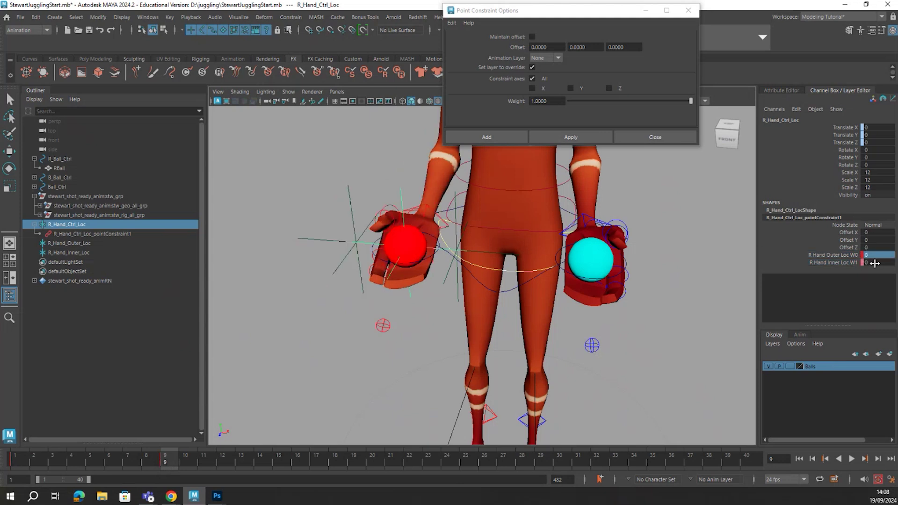
double_click(876, 262)
type("1")
key("Return")
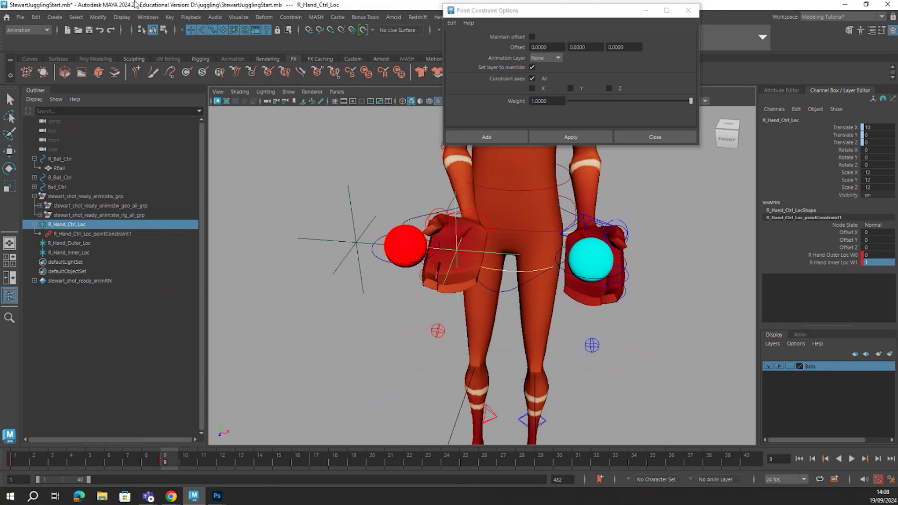
Open the Graph Editor from Windows > Animation Editors, reposition and shrink it, and scrub to frame 15
left_click(145, 17)
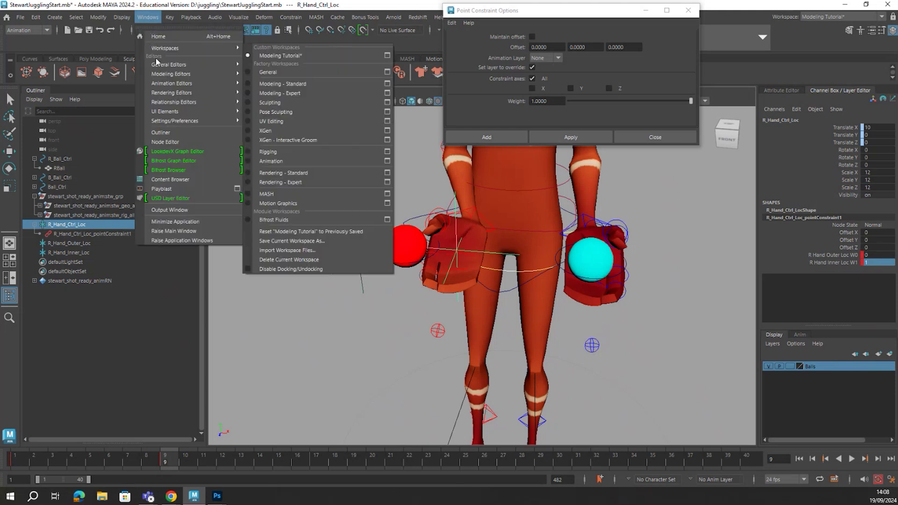
mouse_move(168, 85)
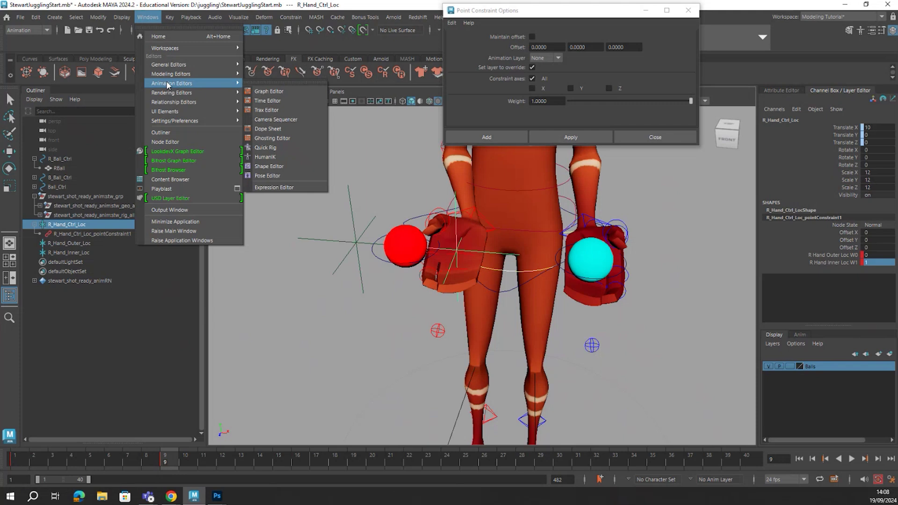
left_click(297, 92)
left_click_drag(450, 140, 346, 57)
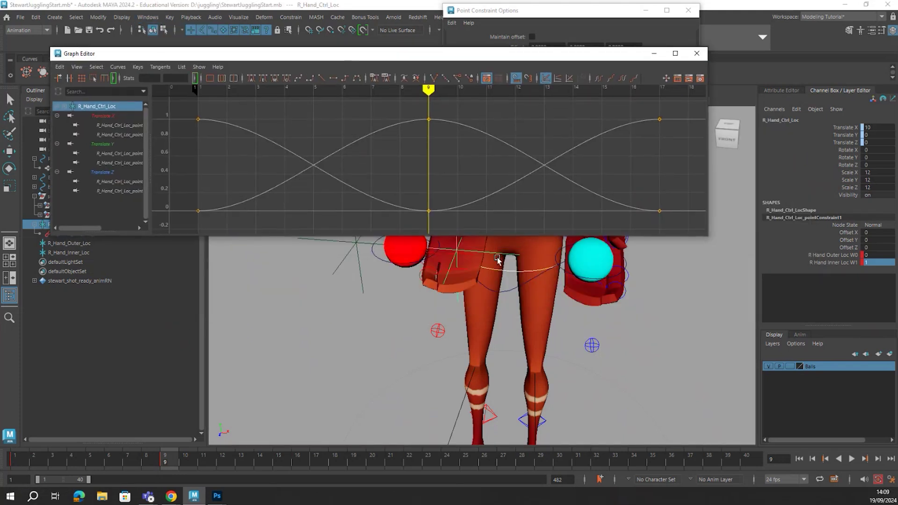
left_click_drag(473, 237, 470, 186)
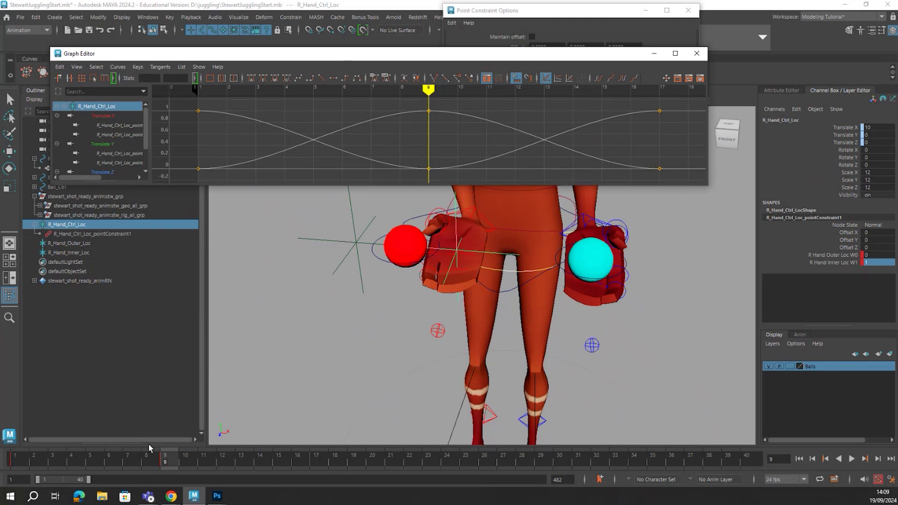
mouse_move(27, 462)
left_mouse_down()
mouse_move(368, 463)
mouse_move(149, 463)
mouse_move(273, 463)
left_mouse_up()
left_click_drag(324, 158, 324, 148)
Set Pre Infinity and Post Infinity to Cycle on all weight-curve keys
key("w")
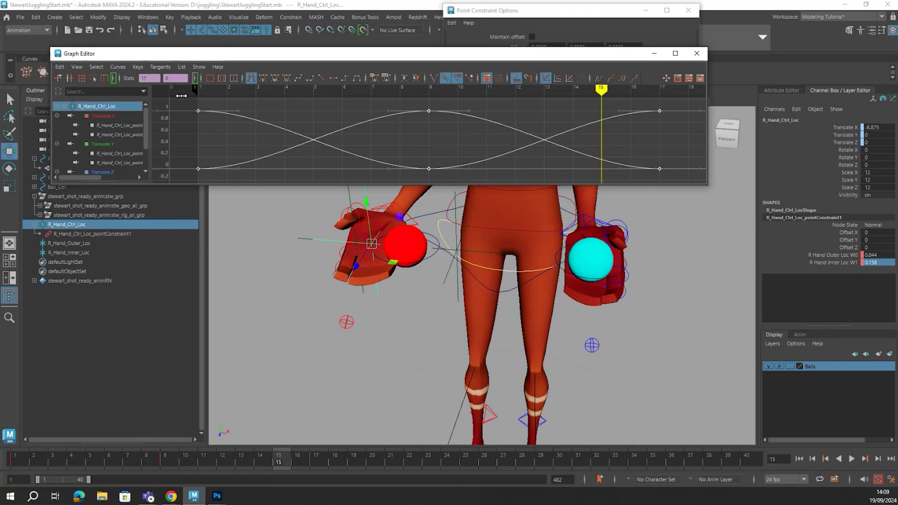
left_click(115, 69)
mouse_move(164, 84)
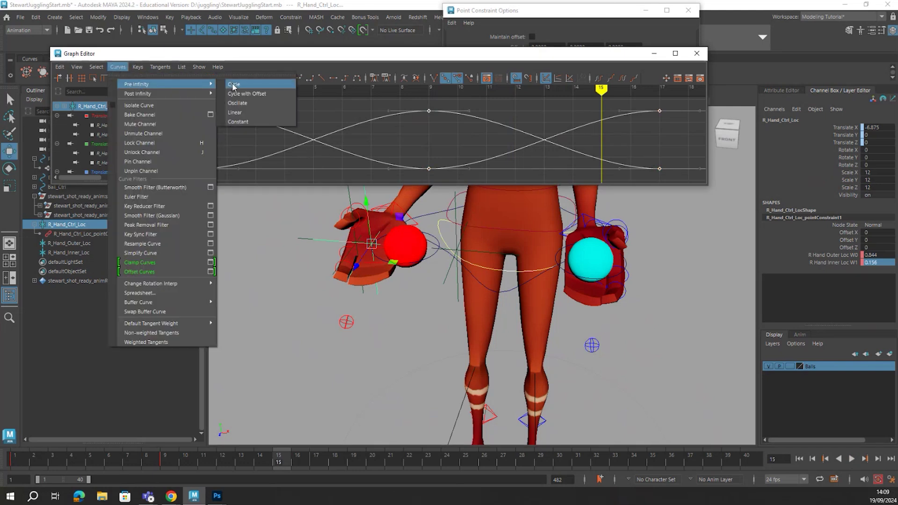
left_click(233, 85)
left_click(117, 66)
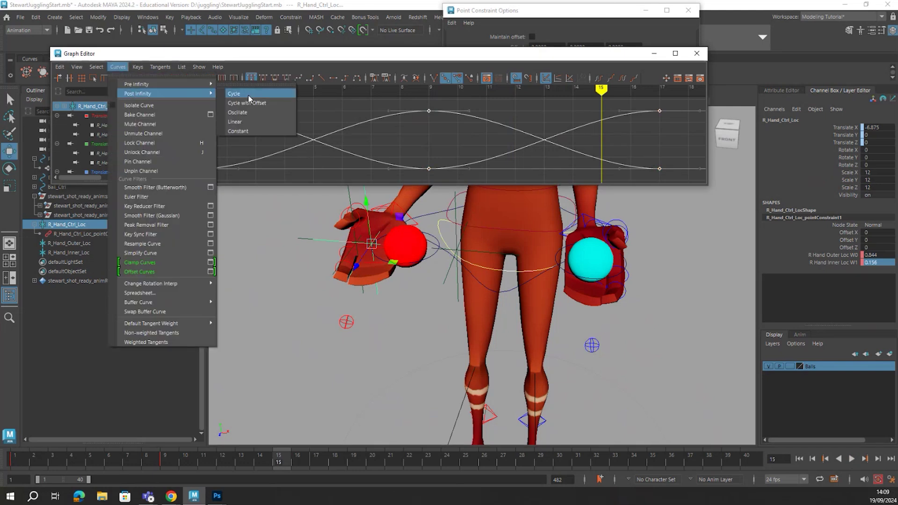
left_click(248, 94)
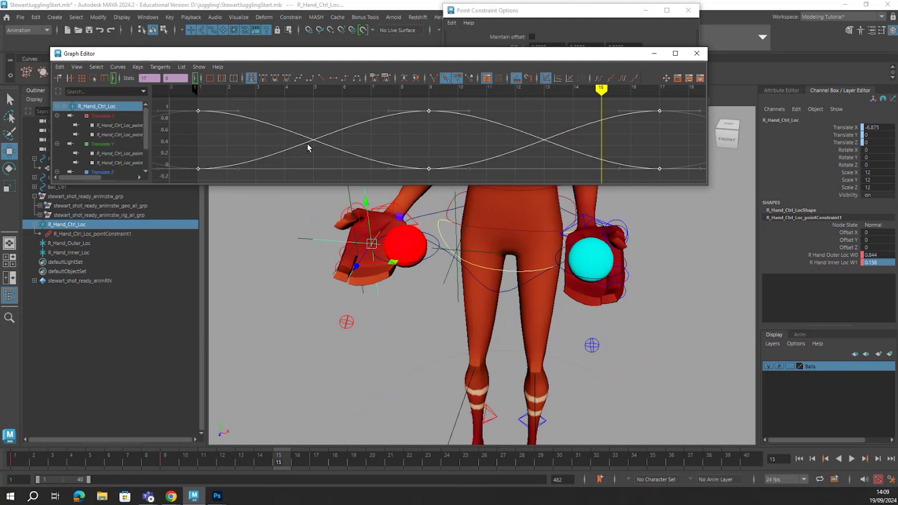
Play the cycling weights over an extended frame range, then stop and rewind to the first frame
left_click(850, 459)
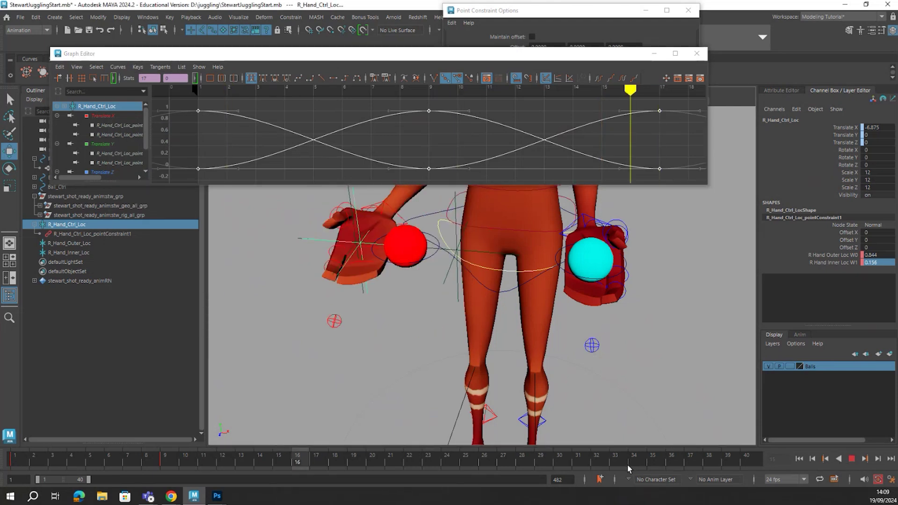
left_click_drag(89, 480, 159, 480)
right_click_drag(607, 361, 513, 405, "alt")
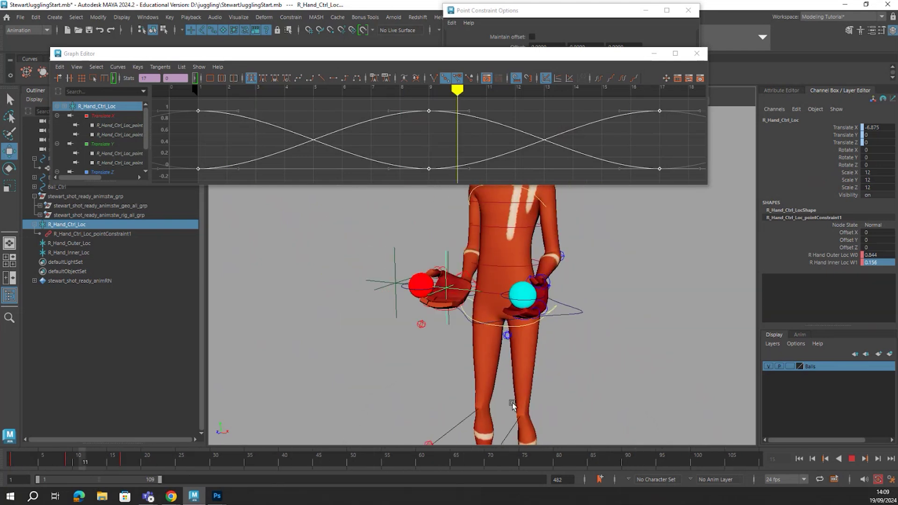
left_click_drag(513, 405, 477, 393, "alt")
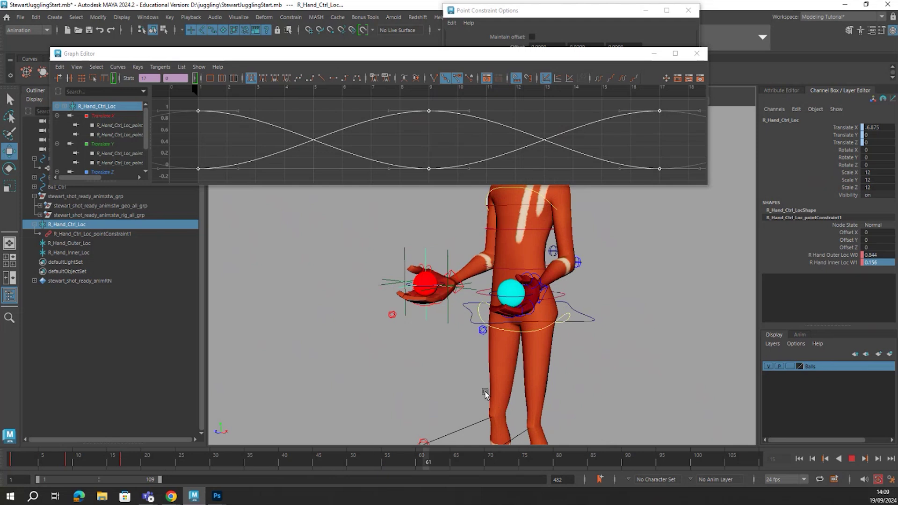
left_click_drag(485, 394, 509, 348, "alt")
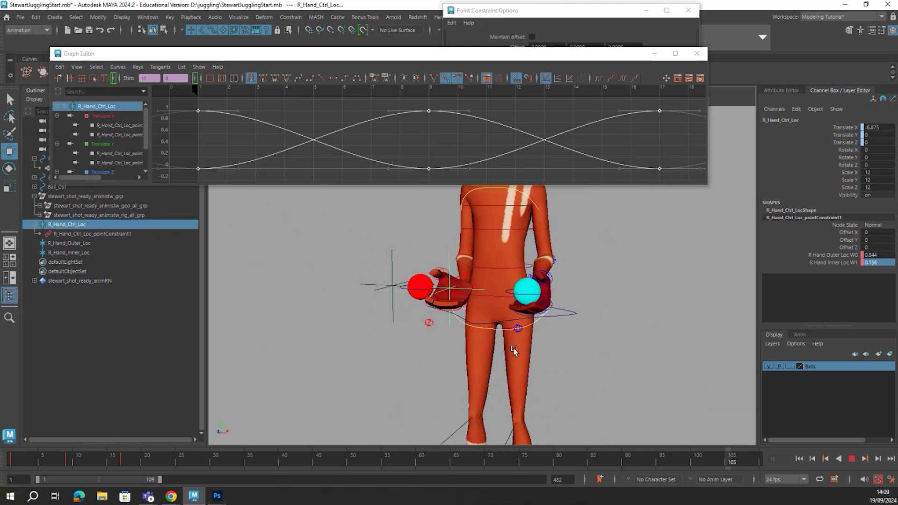
key("Escape")
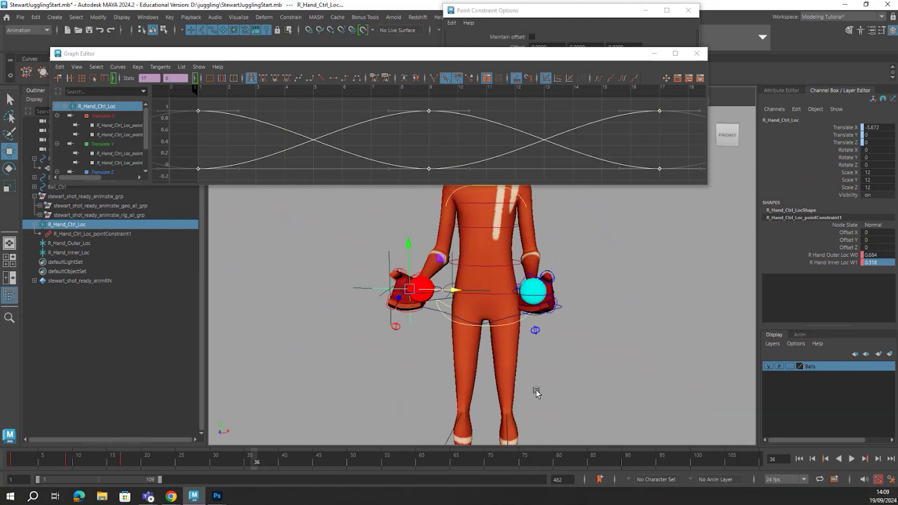
key("alt+shift+v")
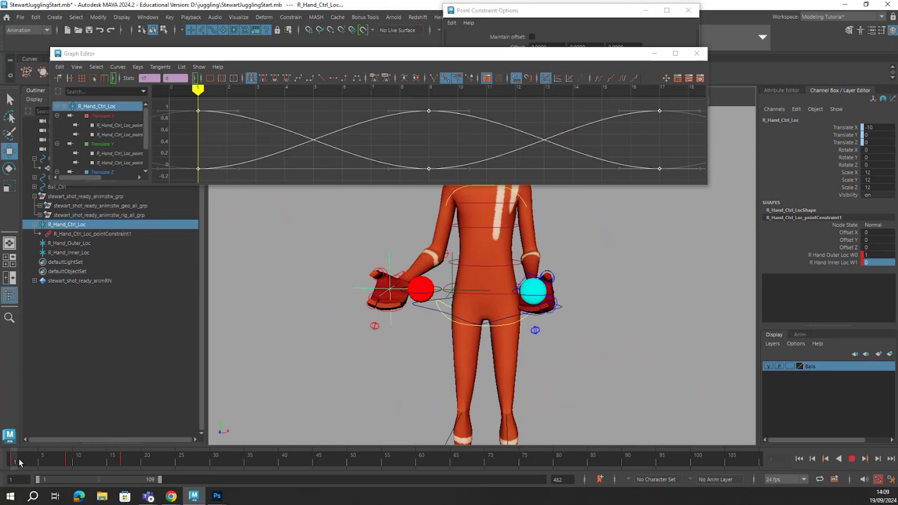
At frame 5, narrow the range to 1–30 and drag the hand control down to Translate Y -8.239
left_click_drag(18, 458, 41, 464)
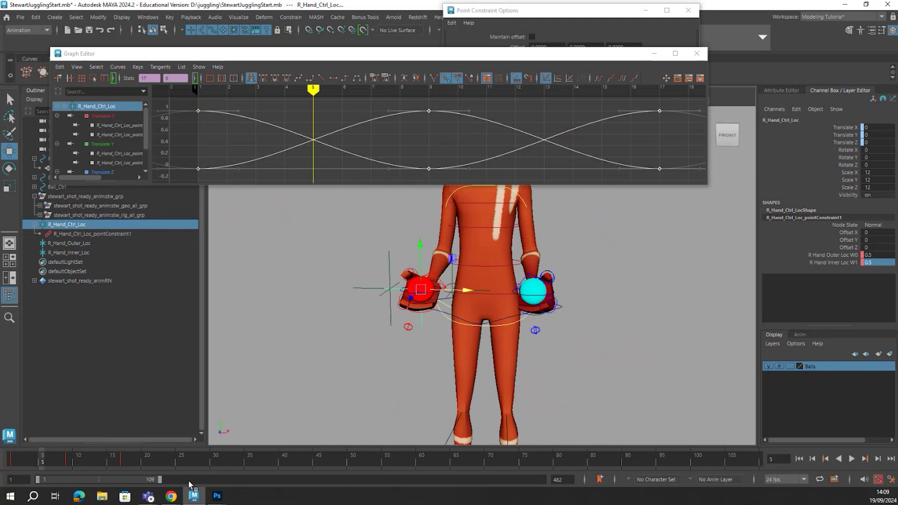
left_click_drag(160, 479, 79, 480)
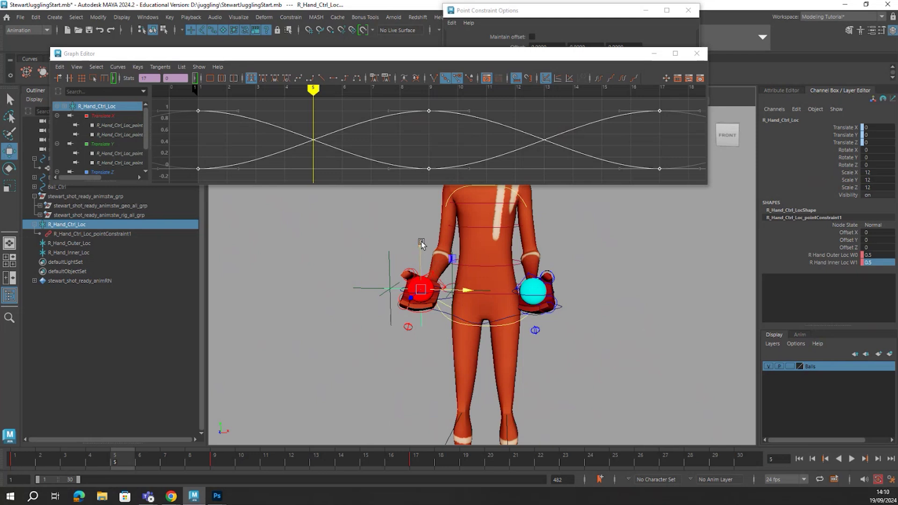
left_click_drag(420, 244, 420, 270)
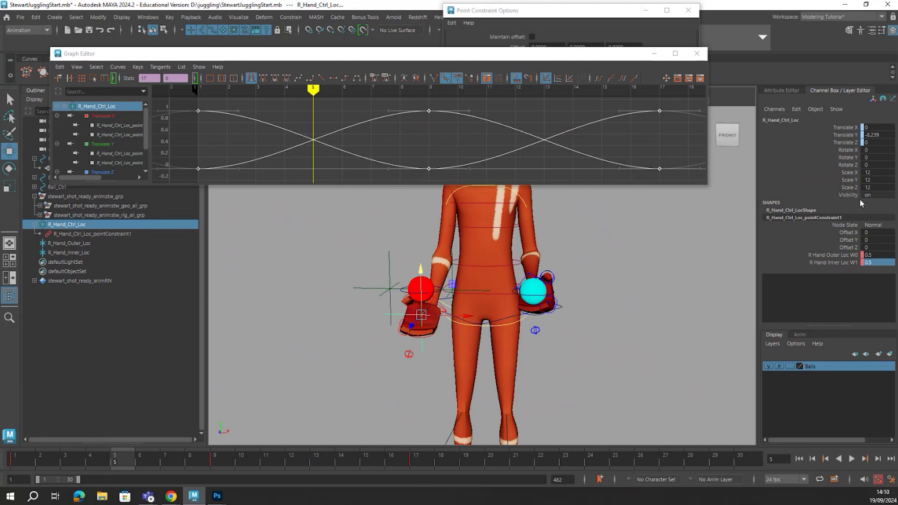
Set R_Hand_Ctrl_Loc's Translate Y to -8 and key only that channel with Key Selected
double_click(872, 134)
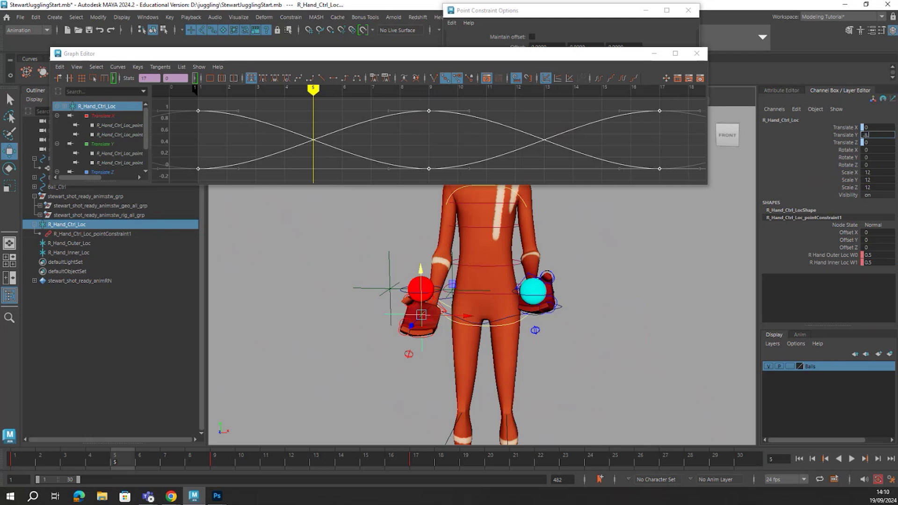
type("-8")
key("Return")
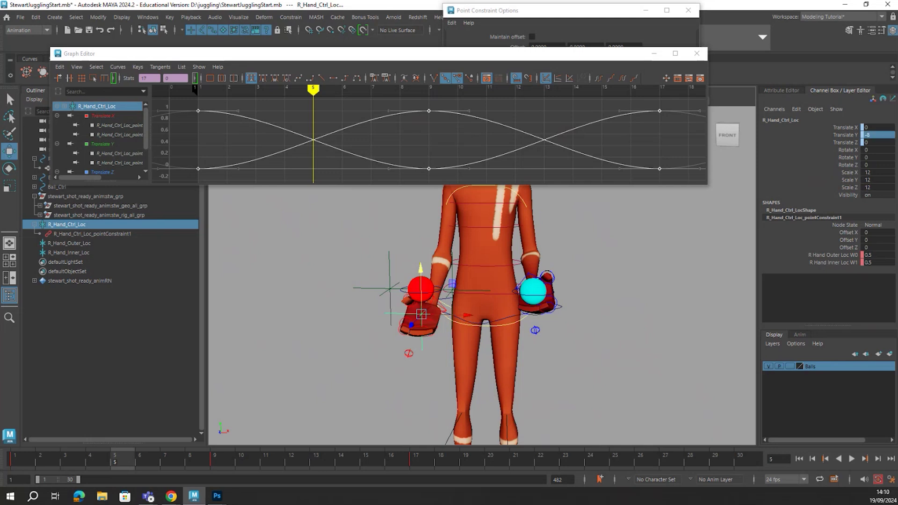
left_click(839, 135)
right_click(840, 136)
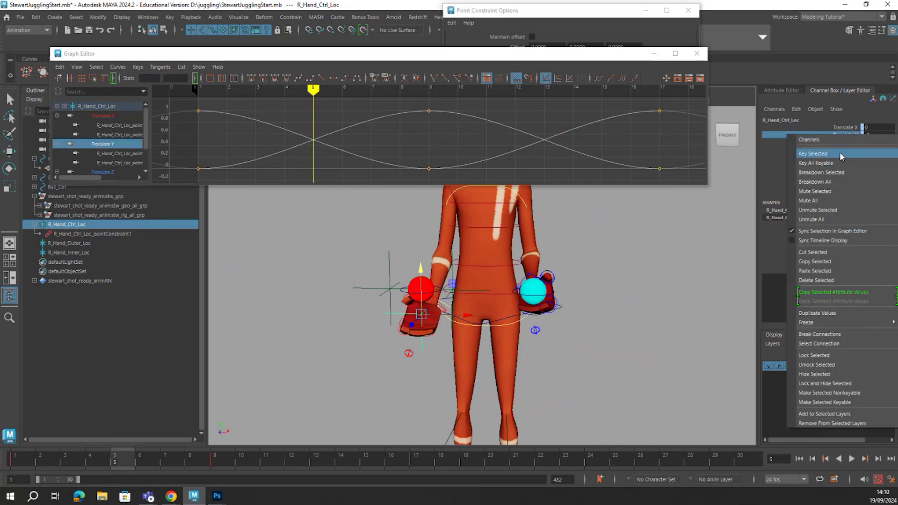
left_click(840, 153)
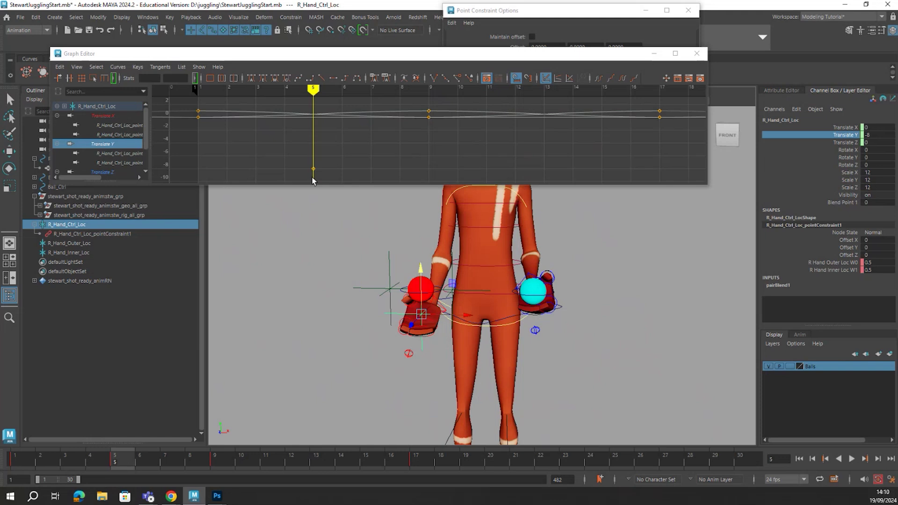
Set a Translate Y key of 0 on the hand control at frame 1
left_click_drag(286, 153, 344, 183)
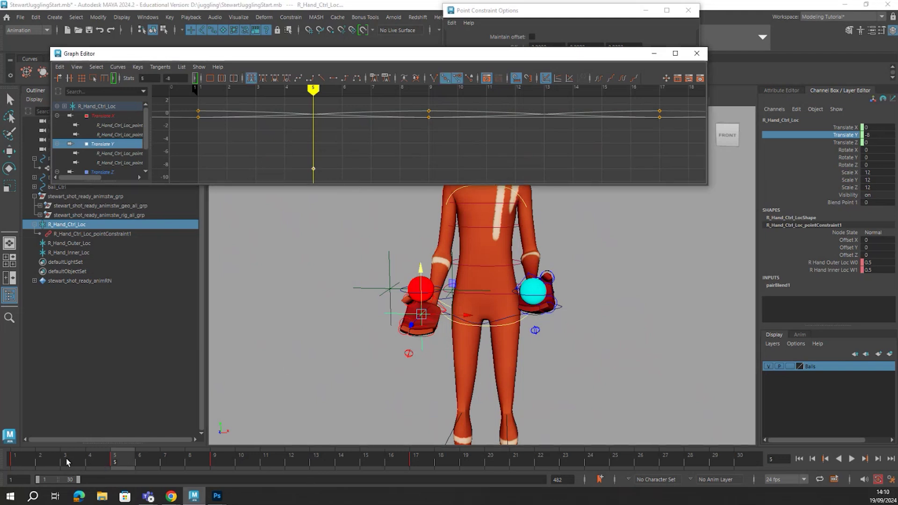
left_click_drag(67, 462, 14, 462)
left_click(878, 135)
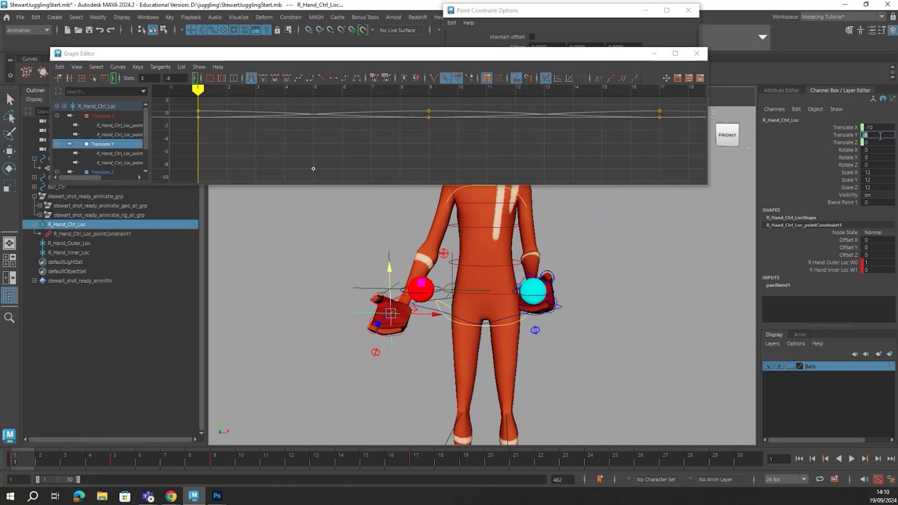
double_click(880, 136)
type("0")
key("Return")
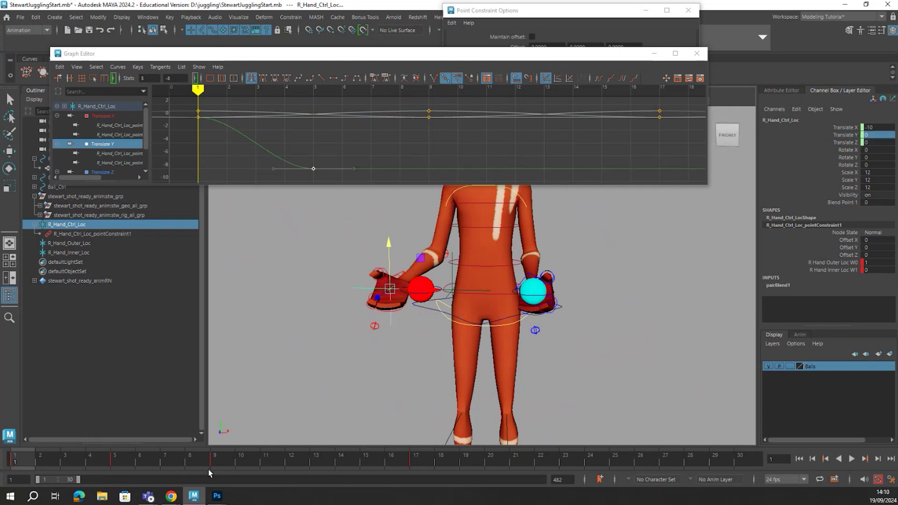
At frame 13, raise the hand control to Translate Y 12
left_click(322, 460)
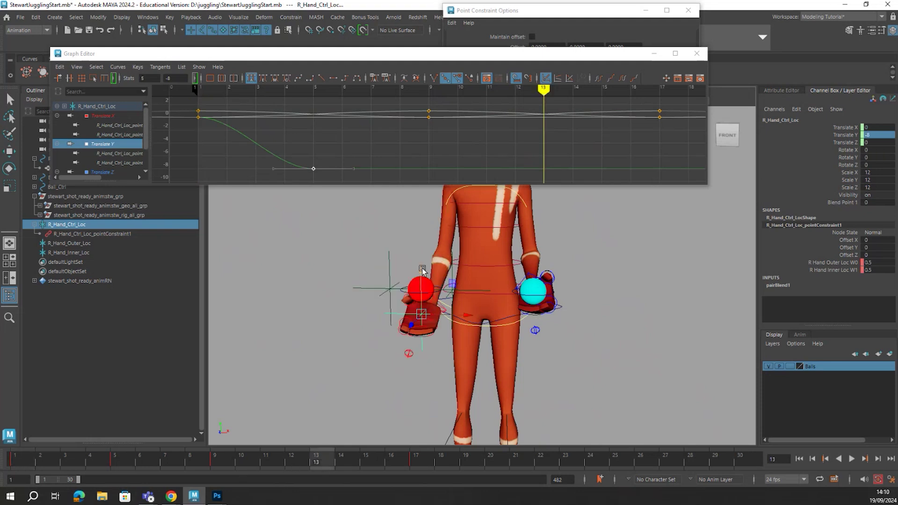
left_click_drag(422, 269, 424, 206)
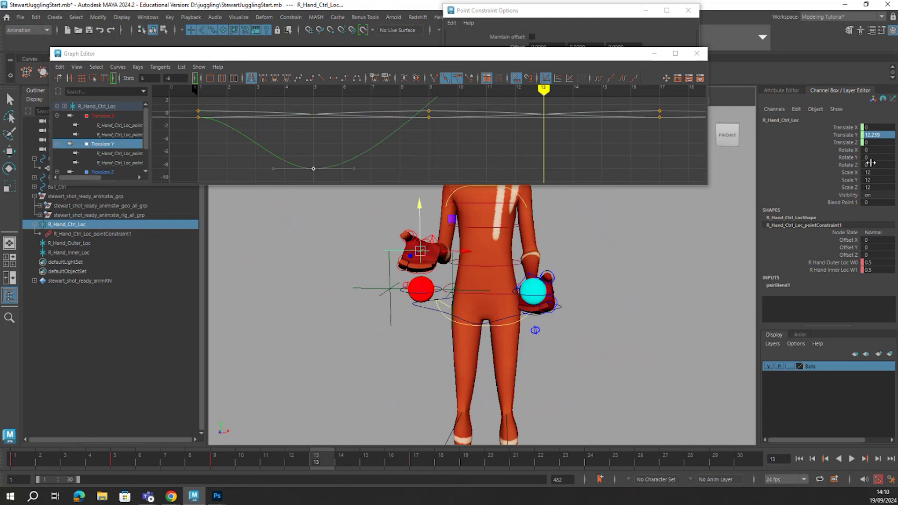
double_click(873, 135)
type("12")
key("Return")
At frame 17, set Translate Y back to 0
left_click(415, 463)
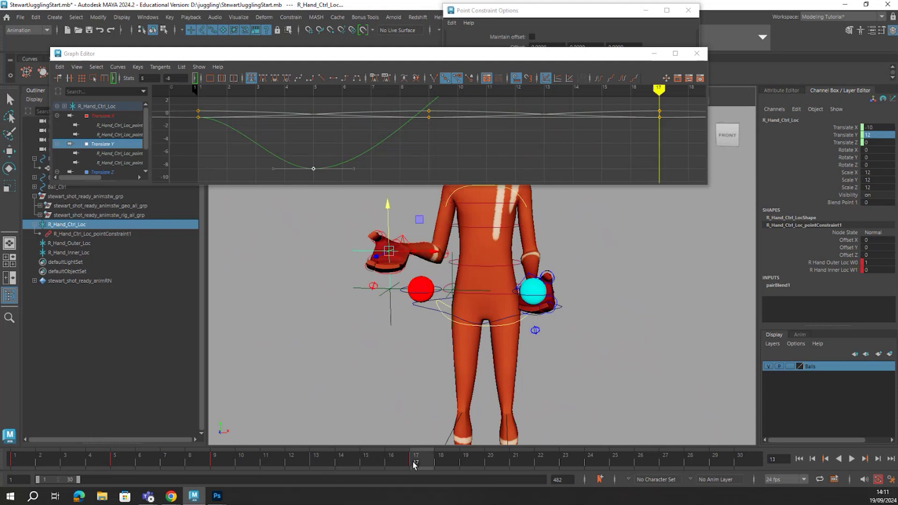
double_click(870, 136)
type("0")
key("Return")
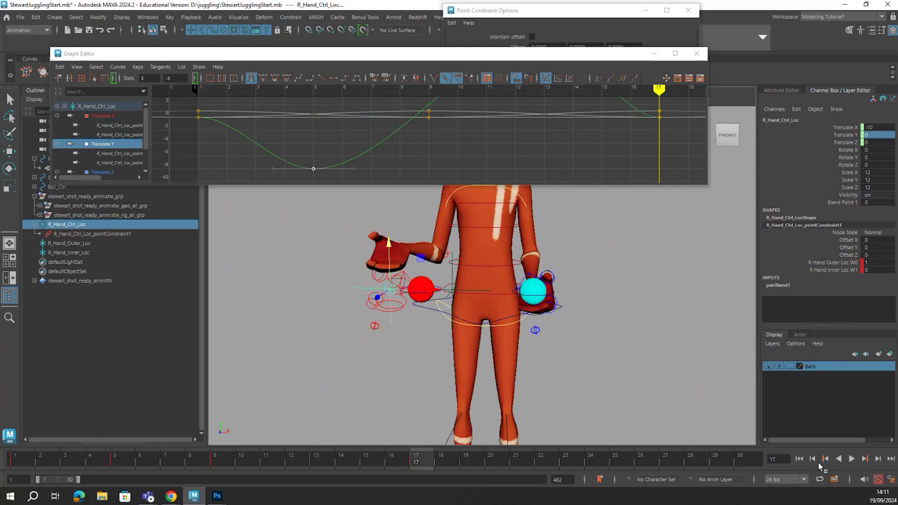
Play back the hand arc, stop at frame 17, and select the Translate Y curve with the Move tool
left_click(799, 459)
left_click(851, 458)
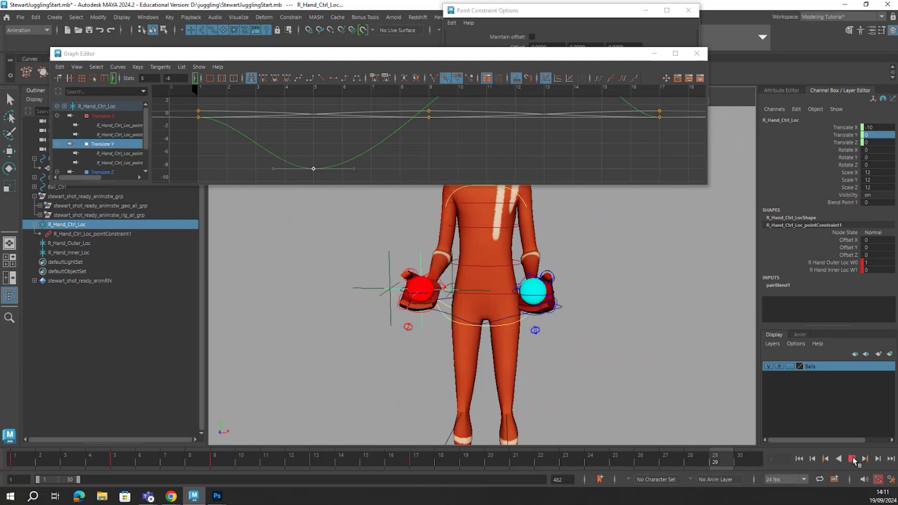
left_click(852, 459)
left_click(374, 142)
key("w")
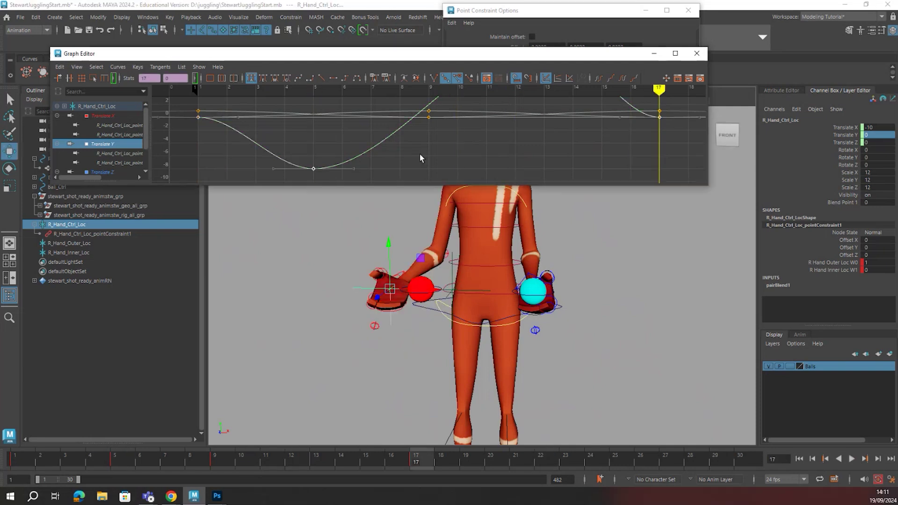
Set the Translate Y curve's Pre Infinity and Post Infinity to Cycle
left_click(117, 68)
mouse_move(132, 87)
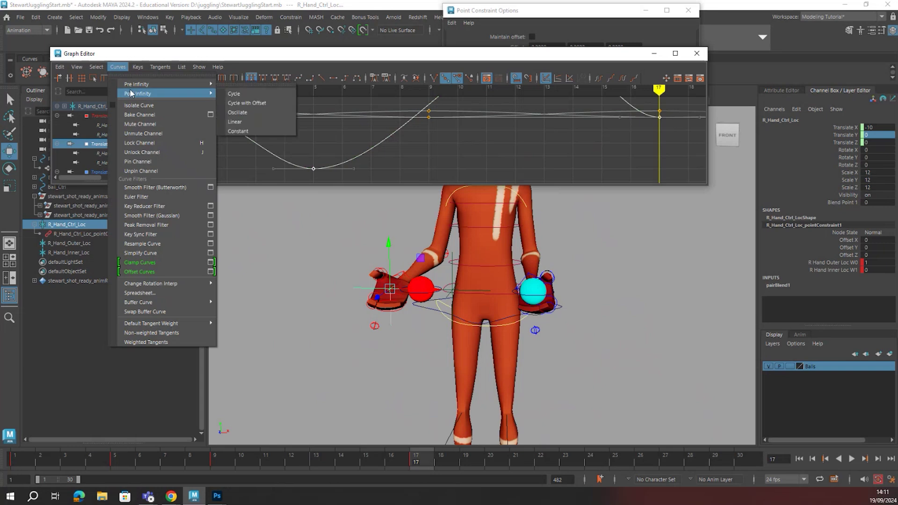
left_click(232, 88)
left_click(118, 66)
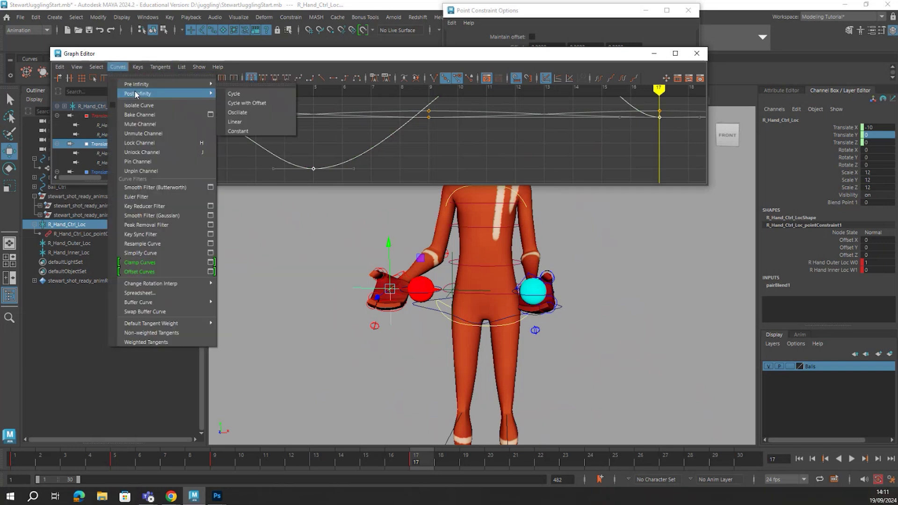
left_click(240, 95)
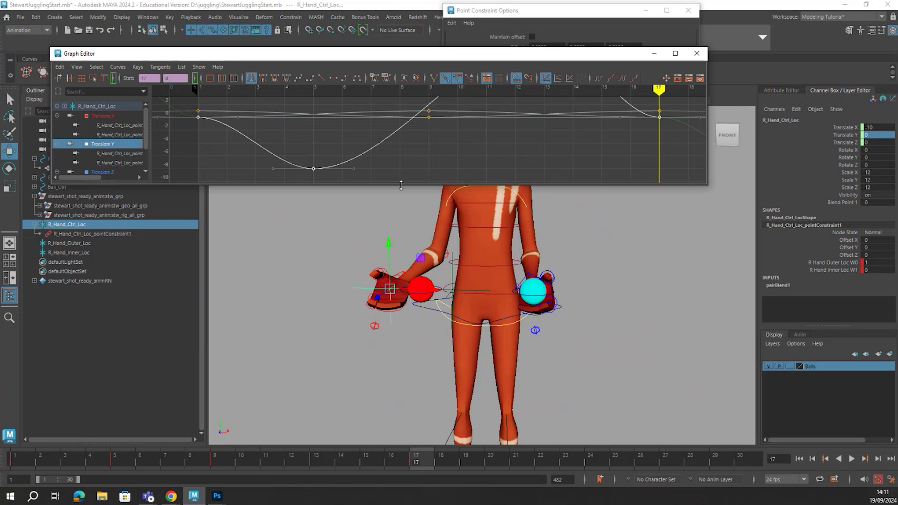
Enlarge the graph panel, frame the Translate Y curve and select its frame-17 key
left_click_drag(401, 186, 403, 229)
key("f")
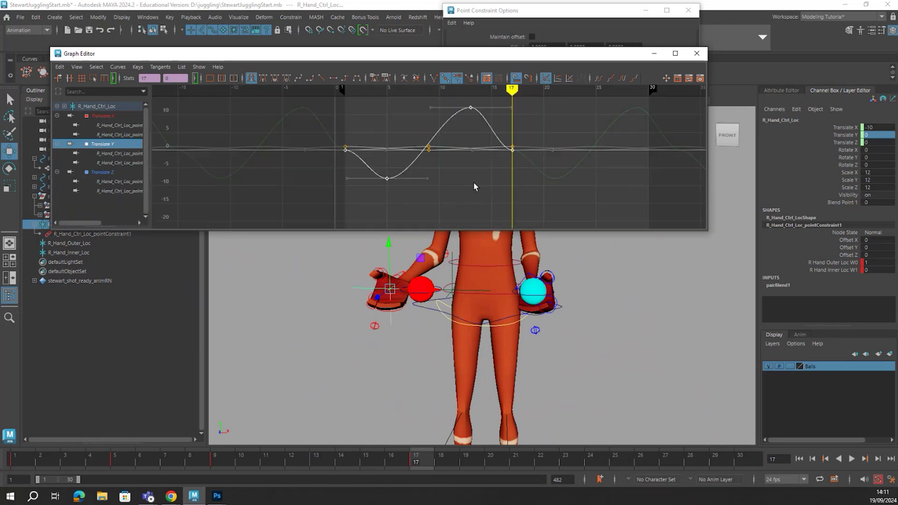
key("f")
left_click(347, 170)
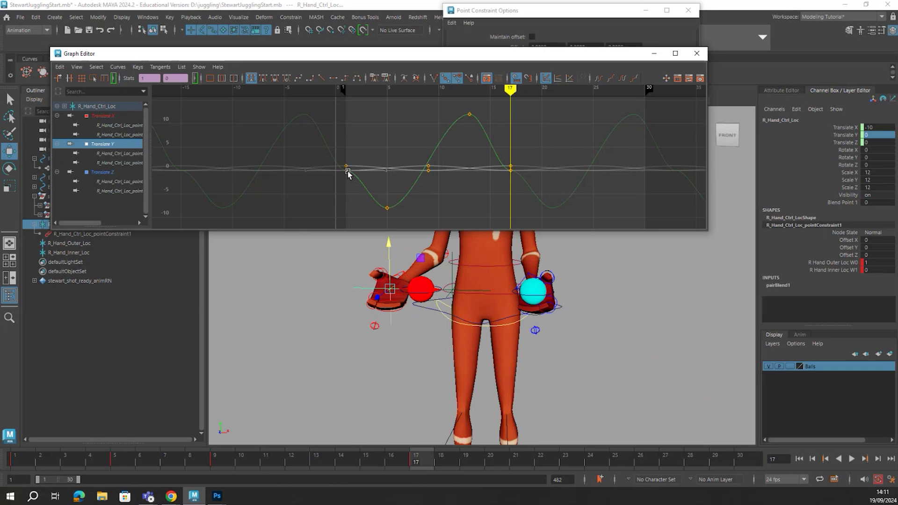
left_click(387, 171)
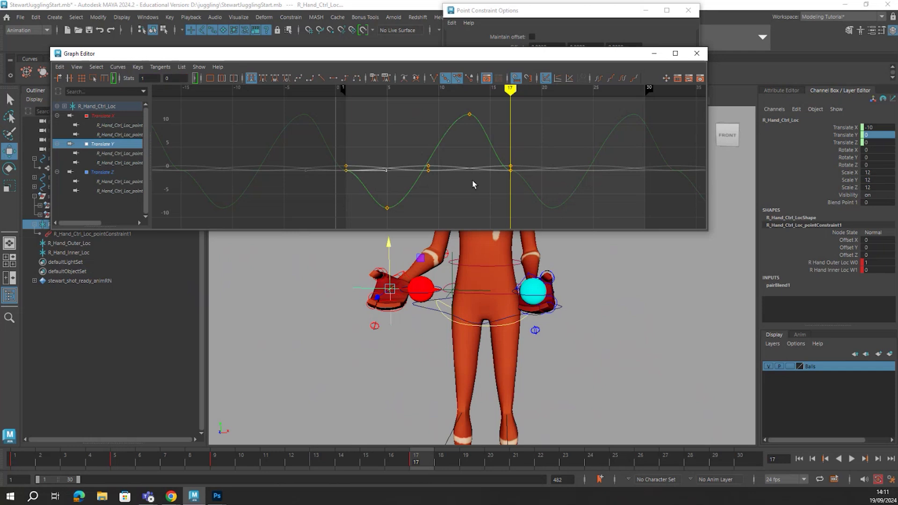
left_click(511, 172)
Steepen the Translate Y tangents at the frame 1 and frame 17 keys
middle_click_drag(470, 171, 486, 115)
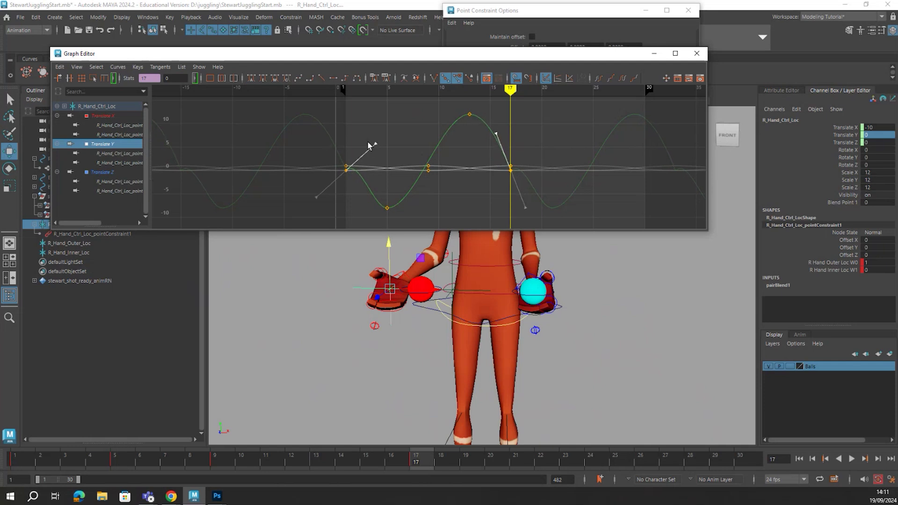
left_click(375, 144)
middle_click_drag(373, 145, 364, 217)
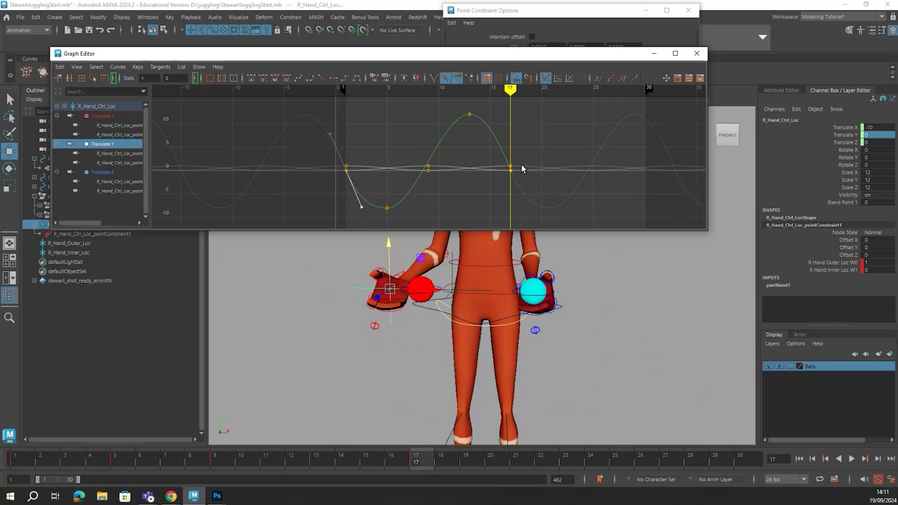
left_click(511, 170)
mouse_move(525, 210)
middle_mouse_down()
mouse_move(515, 208)
mouse_move(523, 213)
middle_mouse_up()
At frame 9, re-enter the Translate Y value, then bend the tangent near frame 17
left_click_drag(424, 90, 427, 90)
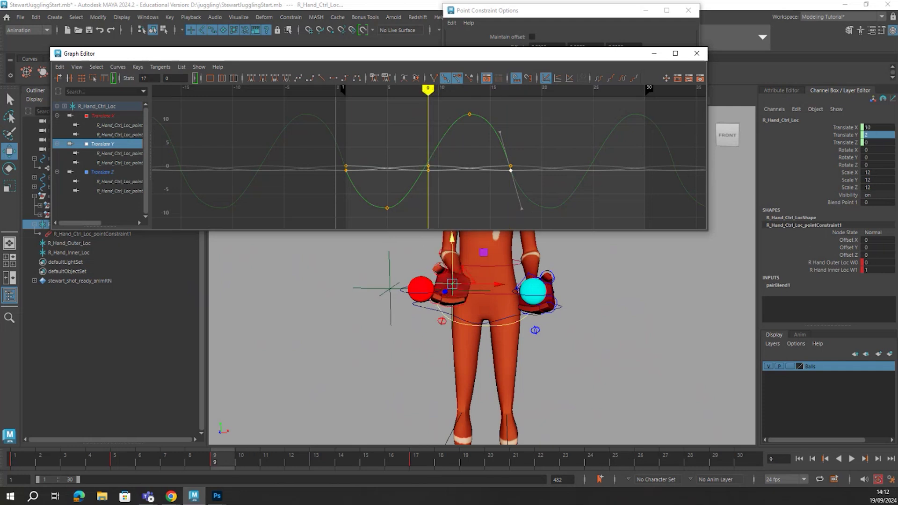
left_click(868, 135)
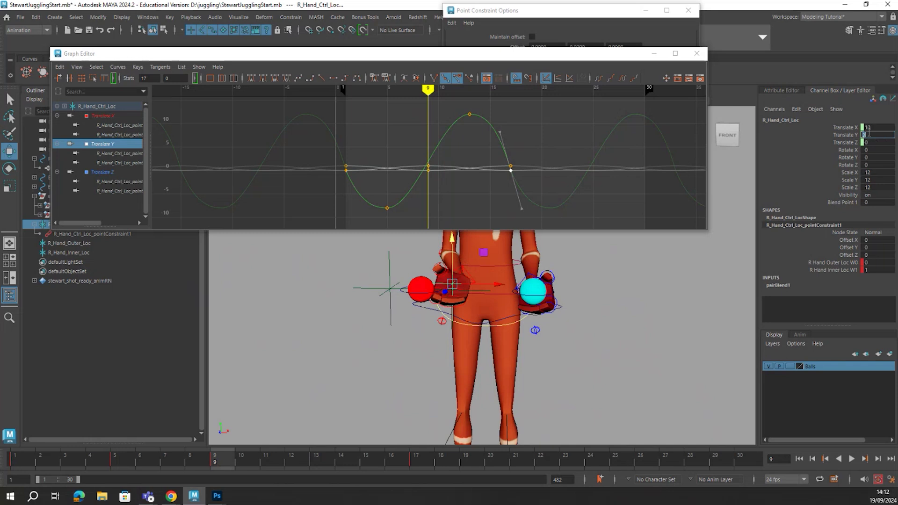
key("Return")
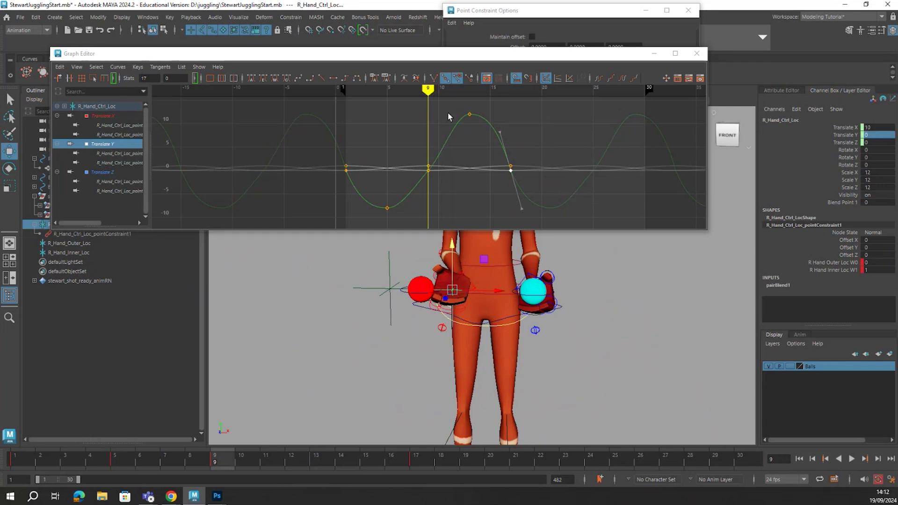
left_click_drag(427, 89, 469, 91)
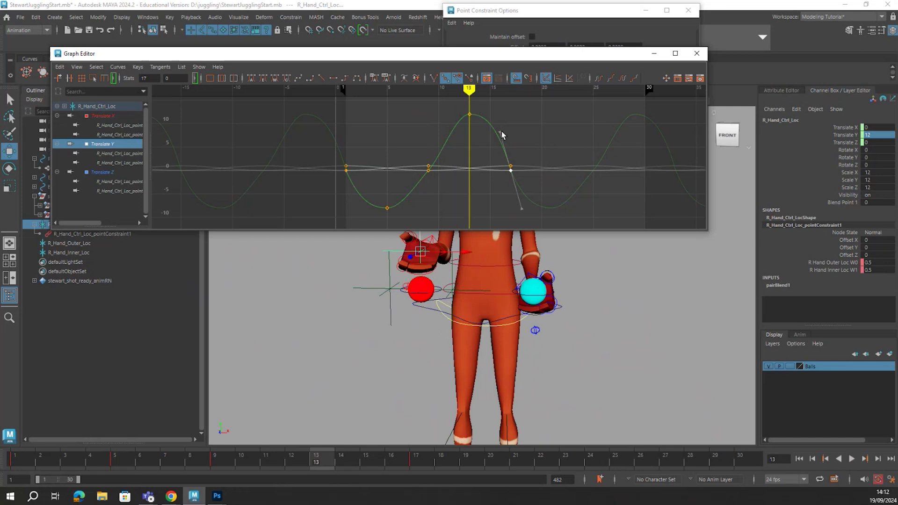
left_click_drag(500, 132, 486, 141)
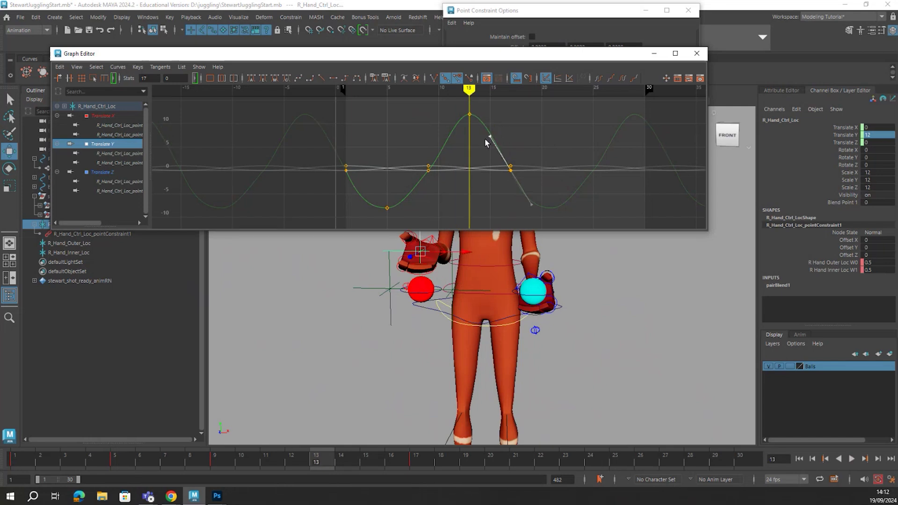
Steepen the frame-9 key's tangents and fine-tune the frame-17 and frame-1 tangents
left_click(347, 173)
left_click(428, 170)
left_click_drag(454, 142, 446, 135)
left_click_drag(411, 206, 408, 204)
left_click(511, 171)
left_click_drag(530, 206, 529, 205)
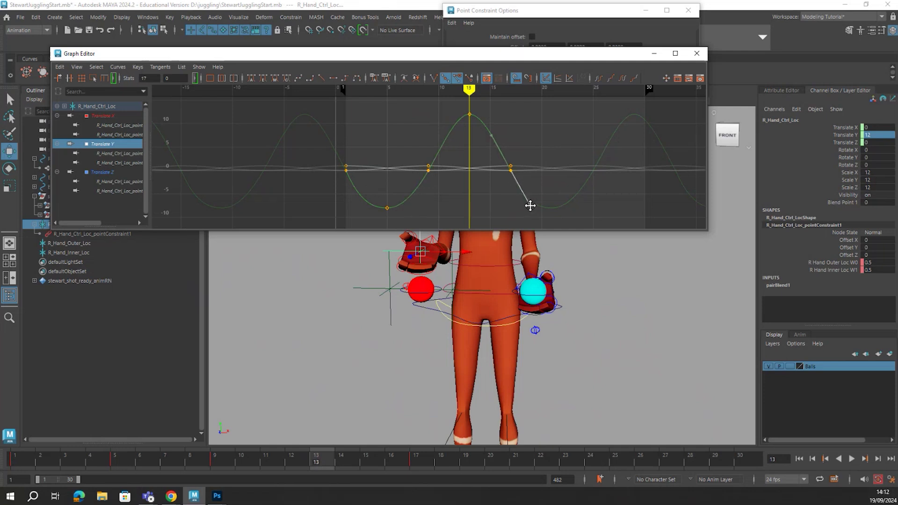
left_click(345, 171)
left_click_drag(363, 210, 369, 207)
Play the looping hand motion, raise the Graph Editor, stop at frame 20, and select R_Hand_Outer_Loc
left_click(852, 459)
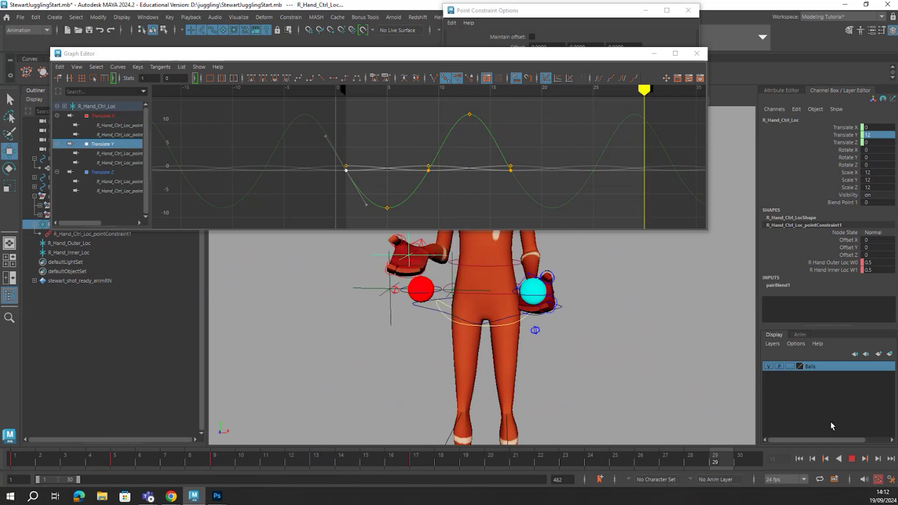
left_click_drag(449, 53, 449, 16)
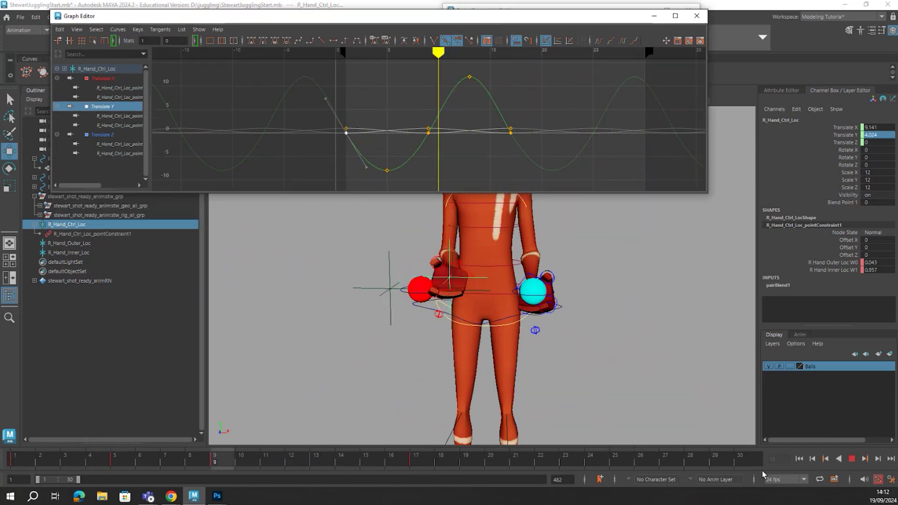
left_click(852, 458)
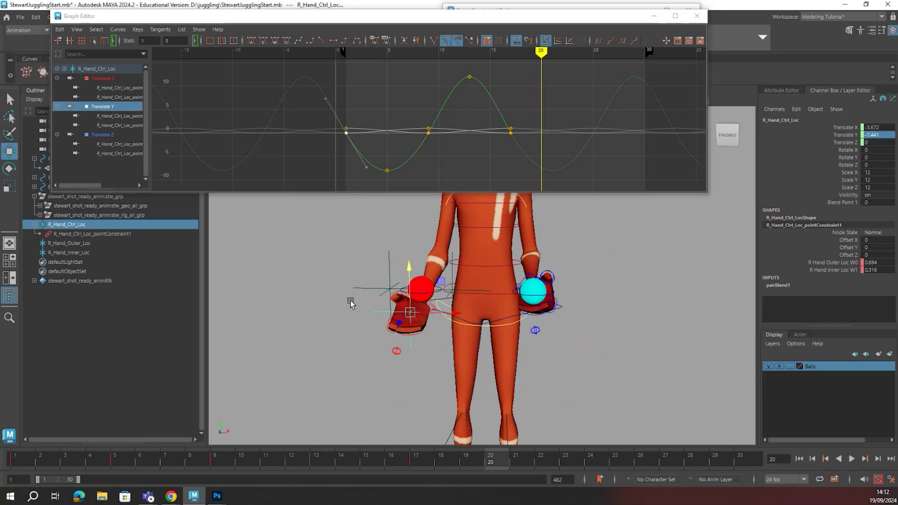
left_click(380, 279)
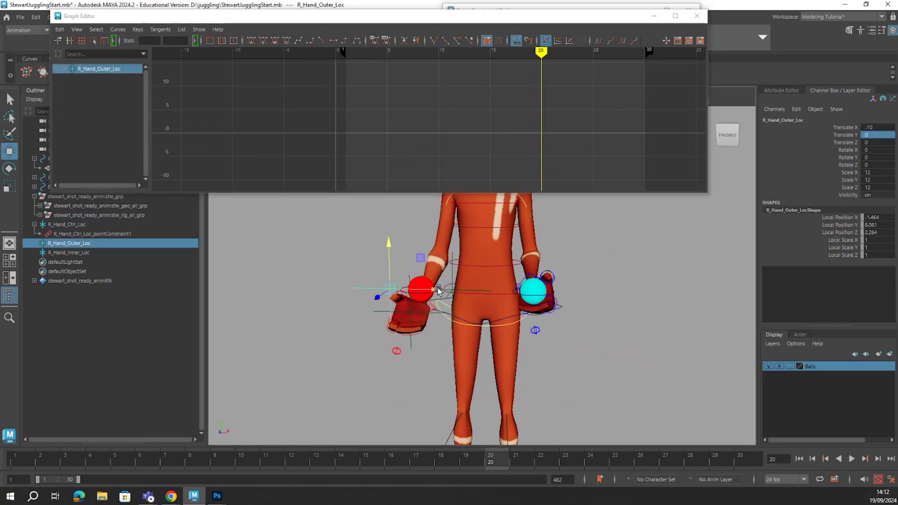
Drag R_Hand_Outer_Loc left to Translate X -25.484 and play back the wider hand swing
left_click_drag(437, 291, 391, 290)
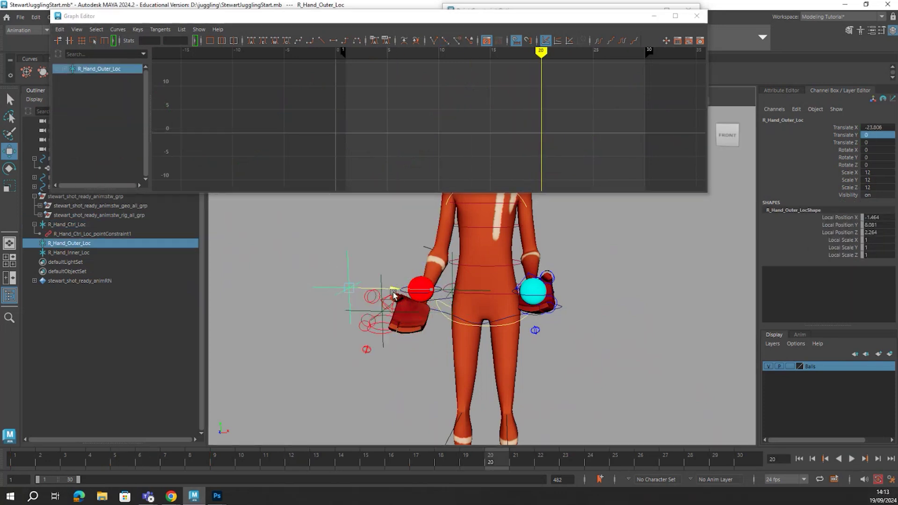
left_click(851, 459)
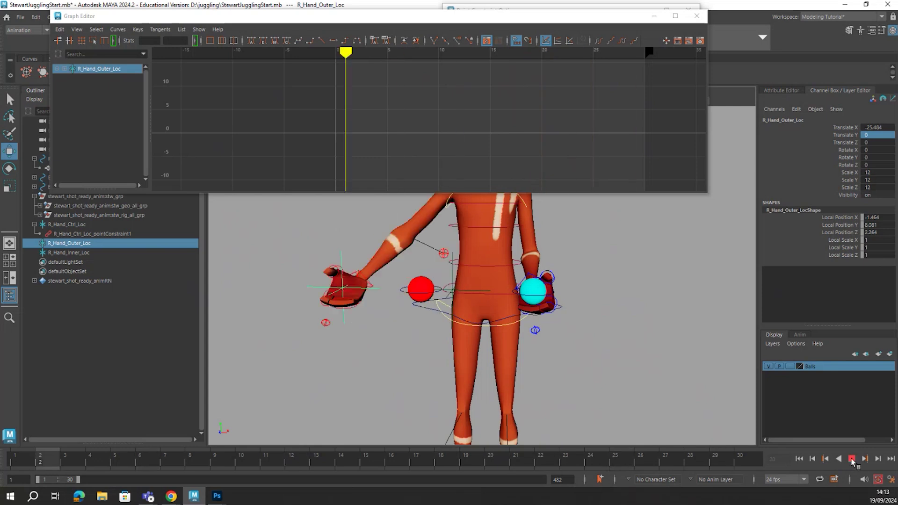
left_click(851, 458)
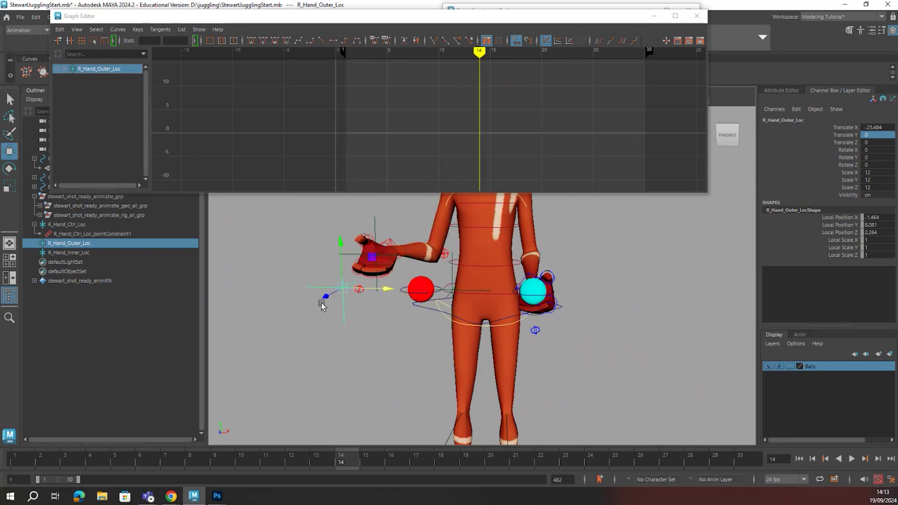
left_click(851, 459)
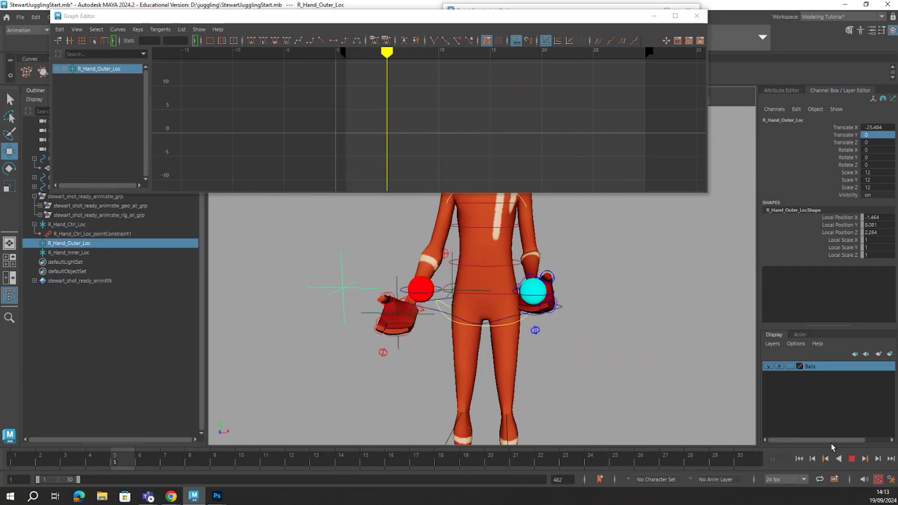
left_click(851, 459)
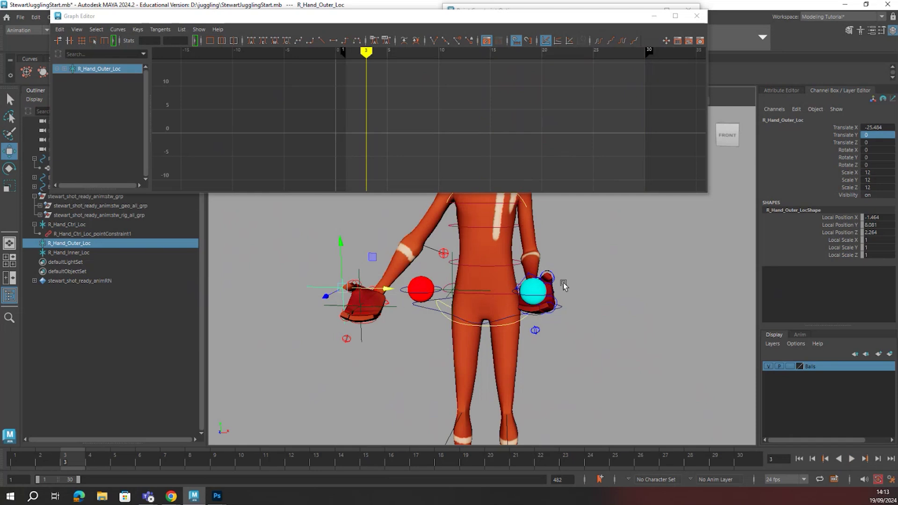